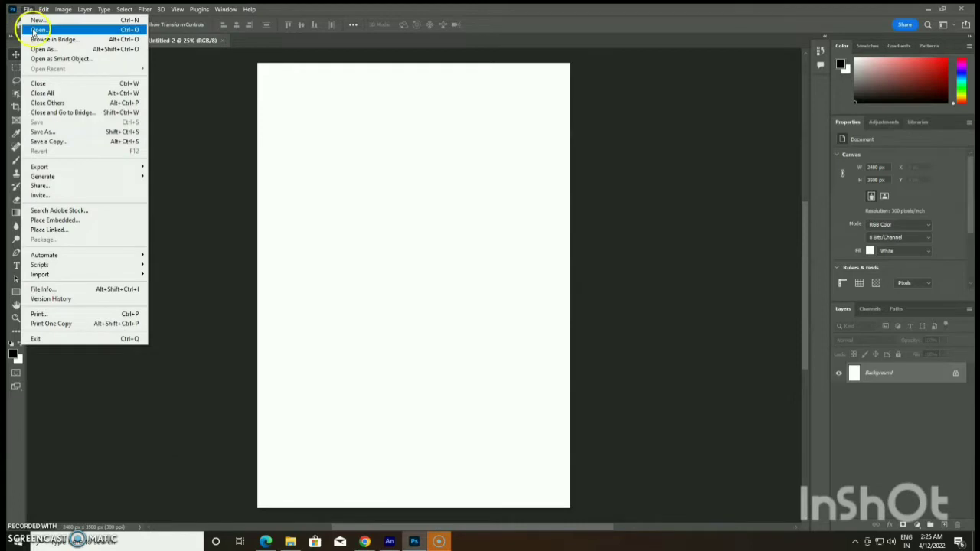
# Step: Open the 190628_Figure2 sprite sheet from the Desktop in Photoshop
pyautogui.click(39, 29)
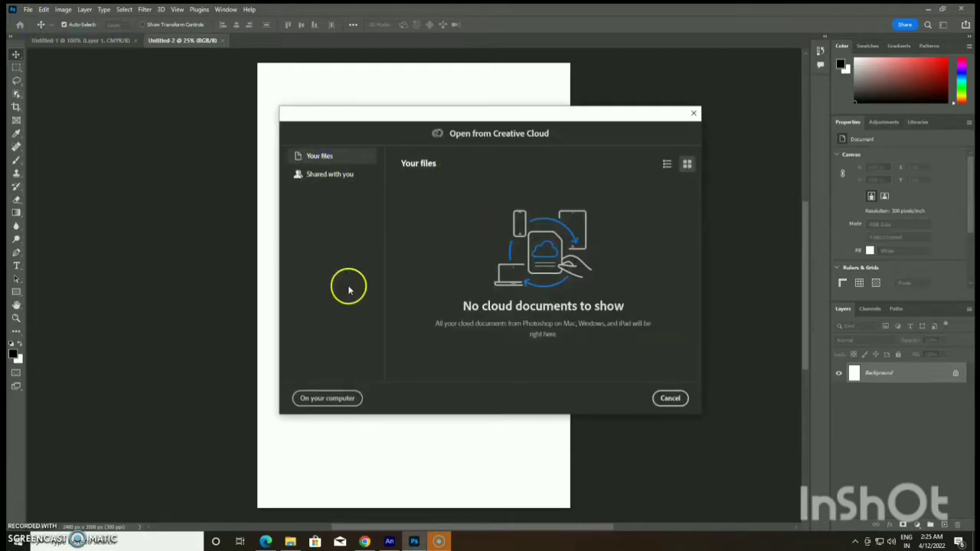
pyautogui.click(337, 399)
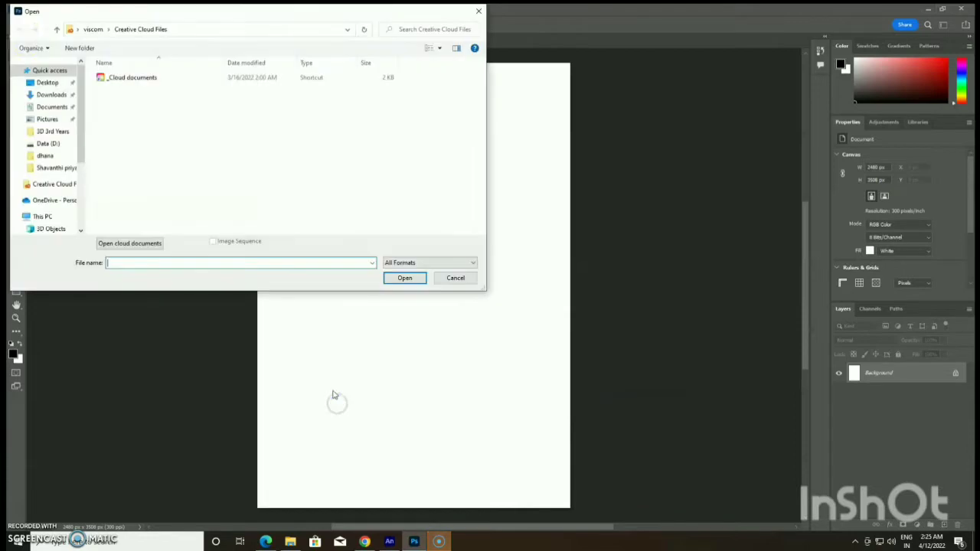
pyautogui.click(44, 82)
pyautogui.click(126, 98)
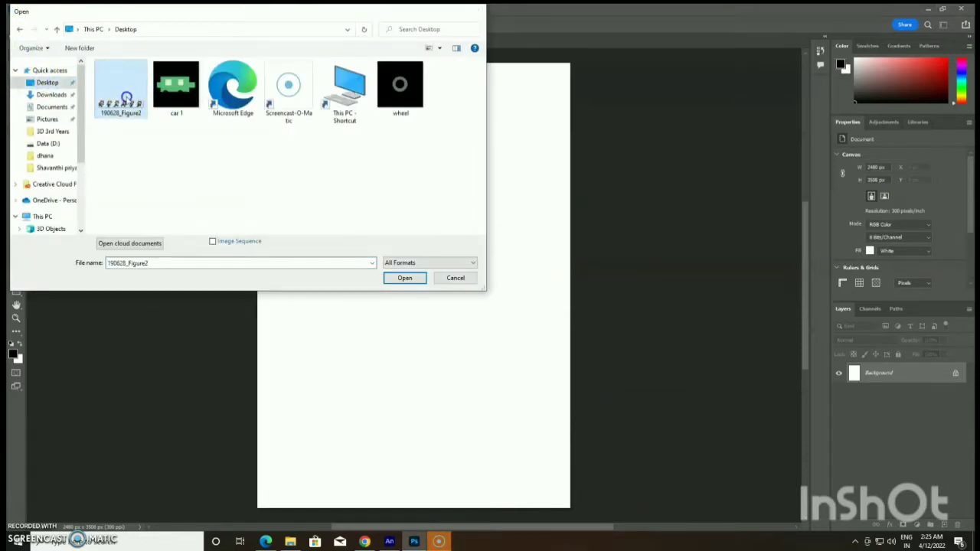
pyautogui.doubleClick(126, 98)
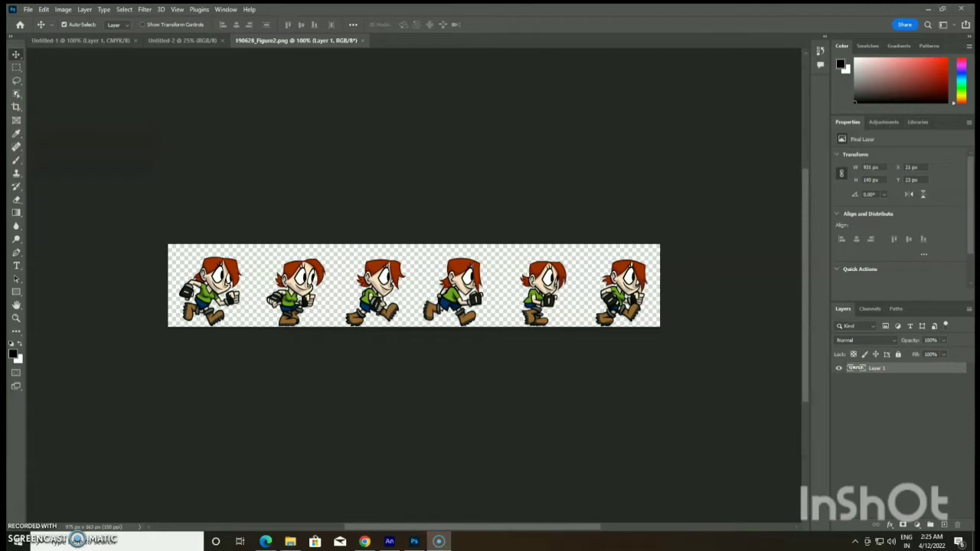
# Step: Quick-select the first running pose, zoom to 200%, then clear the selection
pyautogui.click(15, 82)
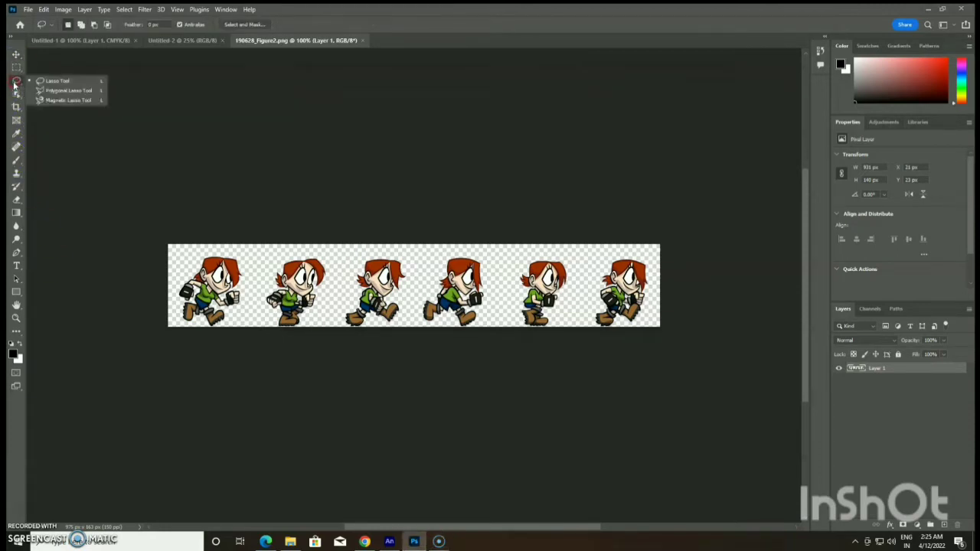
pyautogui.moveTo(17, 68)
pyautogui.mouseDown()
pyautogui.moveTo(48, 73)
pyautogui.moveTo(49, 91)
pyautogui.moveTo(19, 94)
pyautogui.moveTo(58, 105)
pyautogui.mouseUp()
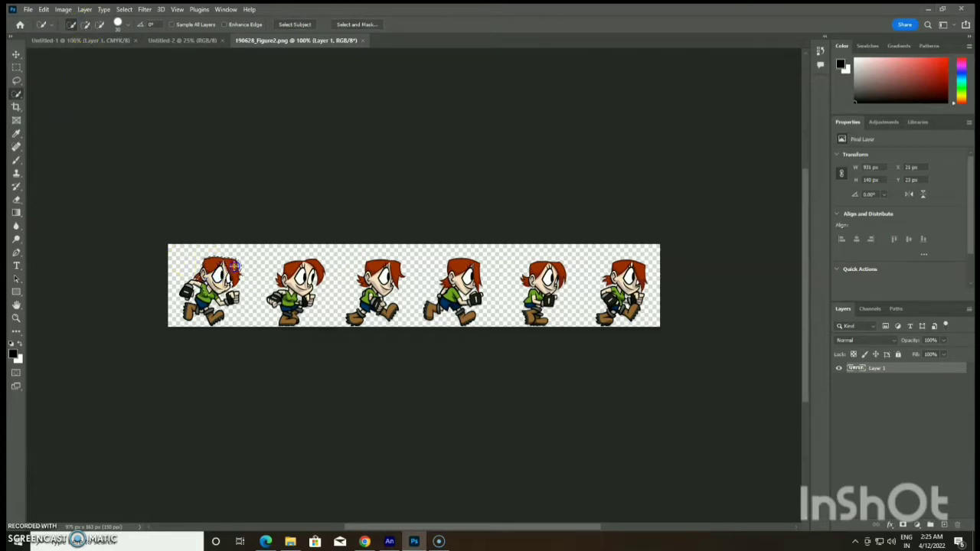
pyautogui.moveTo(191, 290); pyautogui.dragTo(205, 312)
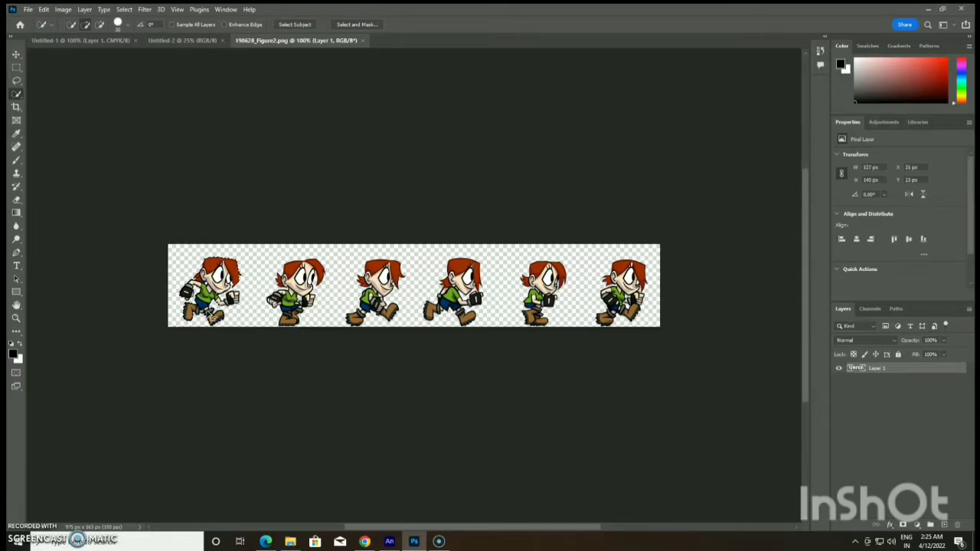
pyautogui.hotkey('ctrl', '+')
pyautogui.hscroll(-5, 543, 528)
pyautogui.hotkey('ctrl', 'd')
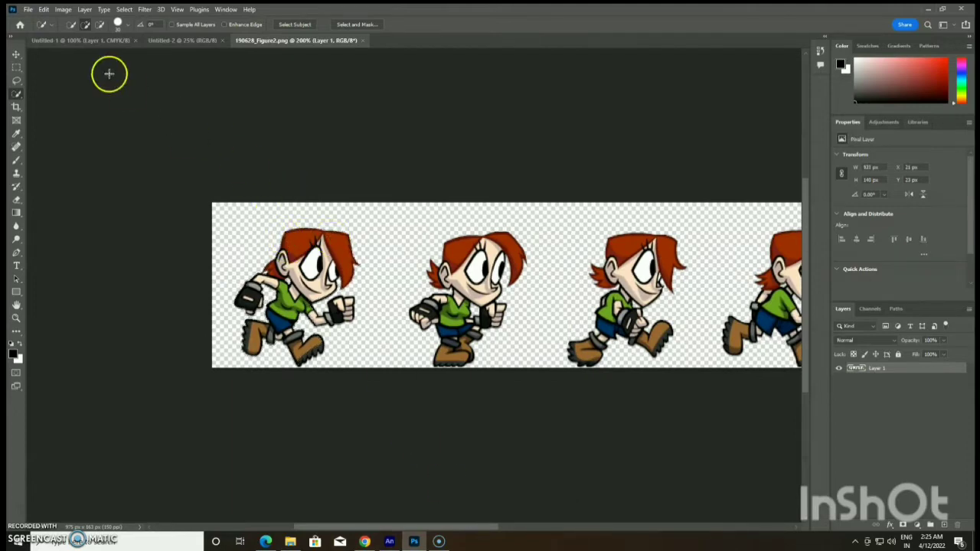
# Step: Resize the selection brush, repaint the first pose's body and legs, then choose the Lasso tool
pyautogui.click(123, 22)
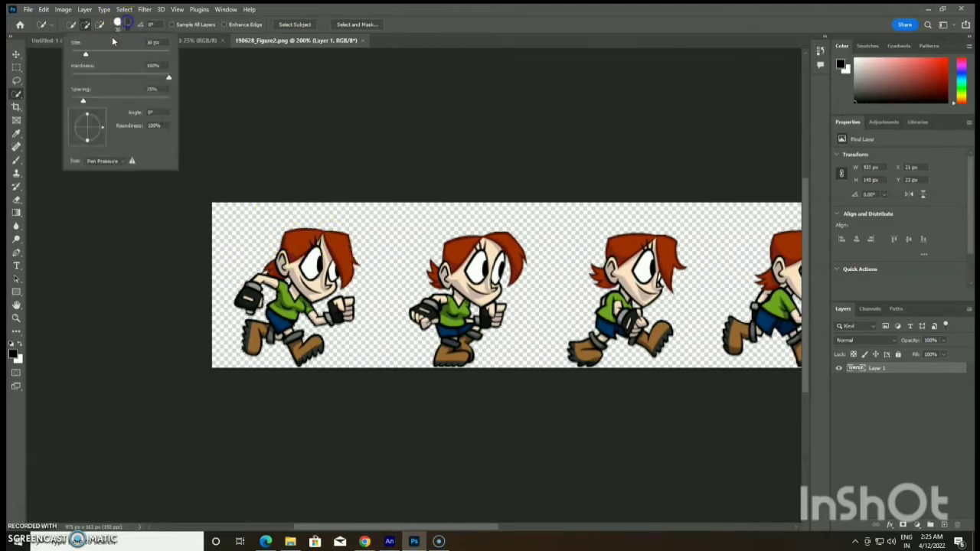
pyautogui.click(346, 252)
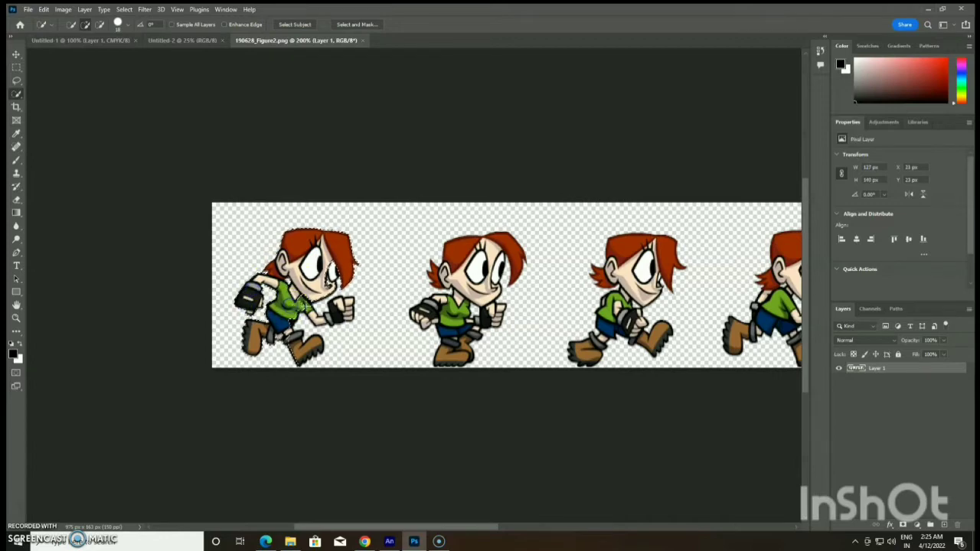
pyautogui.moveTo(331, 313); pyautogui.dragTo(288, 334)
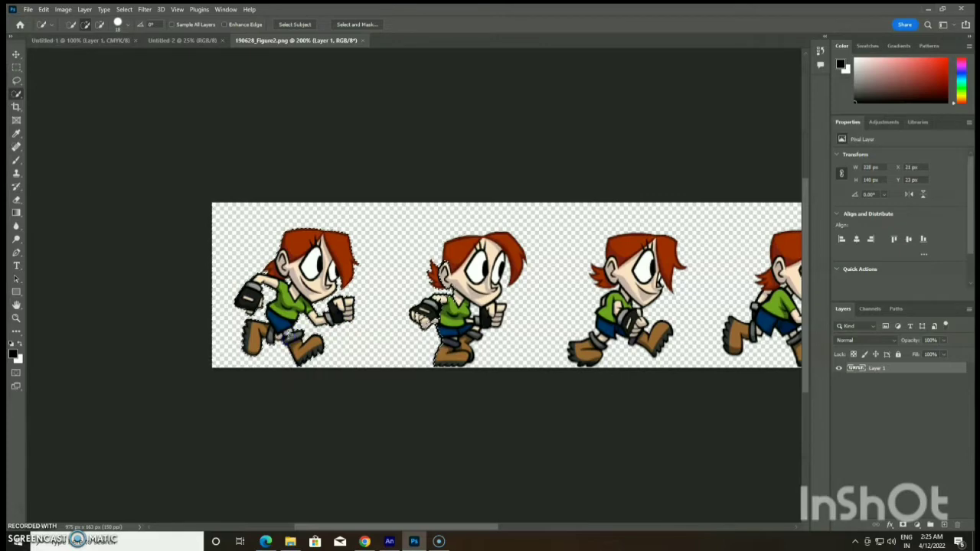
pyautogui.moveTo(287, 301)
pyautogui.mouseDown()
pyautogui.moveTo(327, 343)
pyautogui.moveTo(309, 343)
pyautogui.mouseUp()
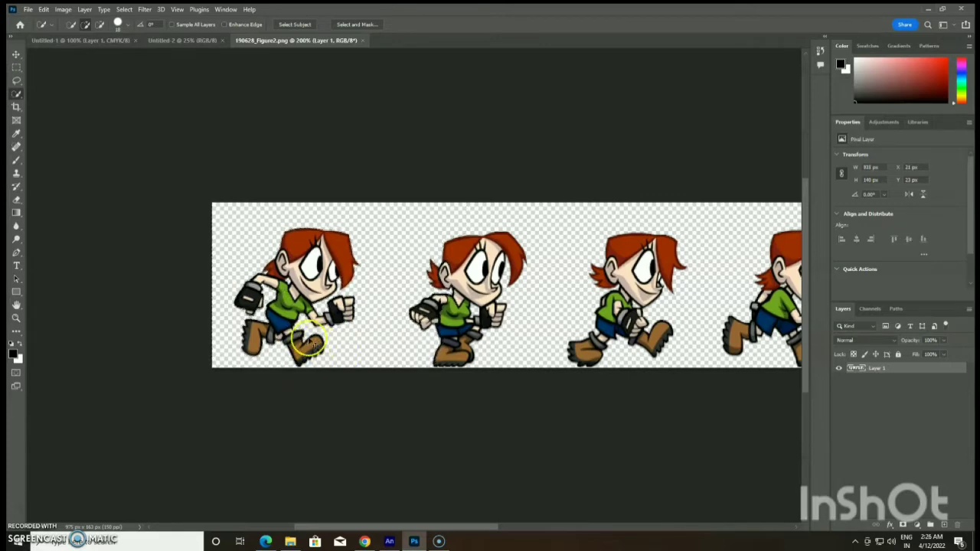
pyautogui.click(16, 82)
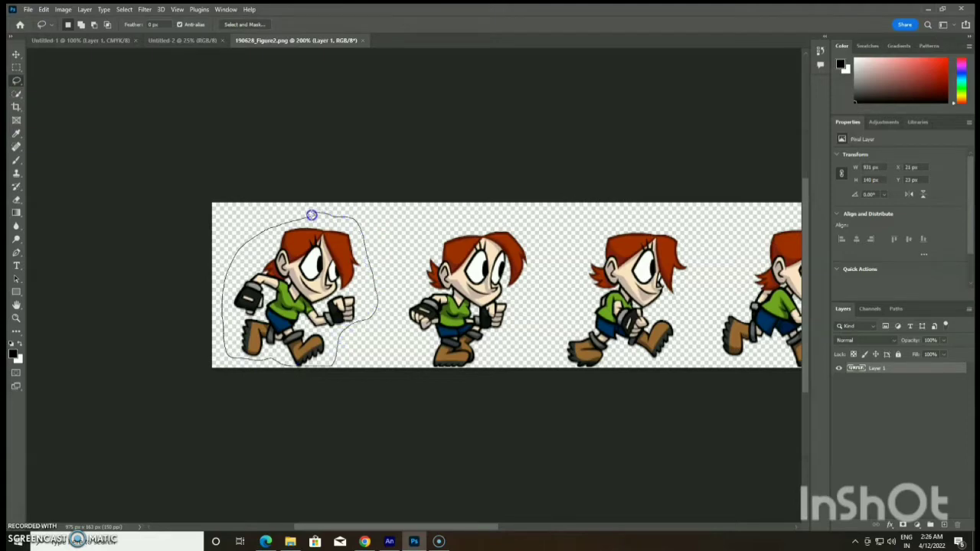
# Step: Lasso the first pose, paste it into Untitled-2 and enlarge it with Free Transform
pyautogui.moveTo(304, 218); pyautogui.dragTo(304, 217)
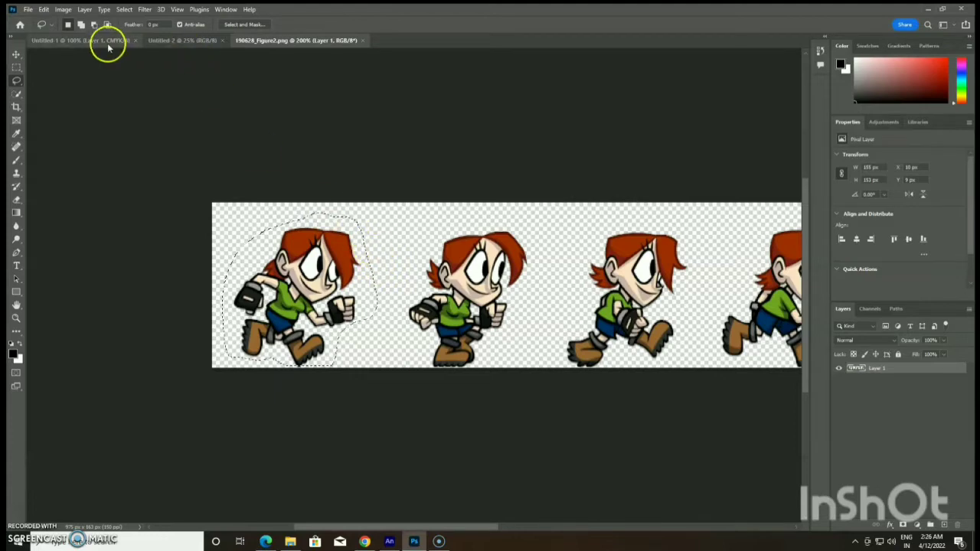
pyautogui.click(167, 39)
pyautogui.hotkey('ctrl', 'v')
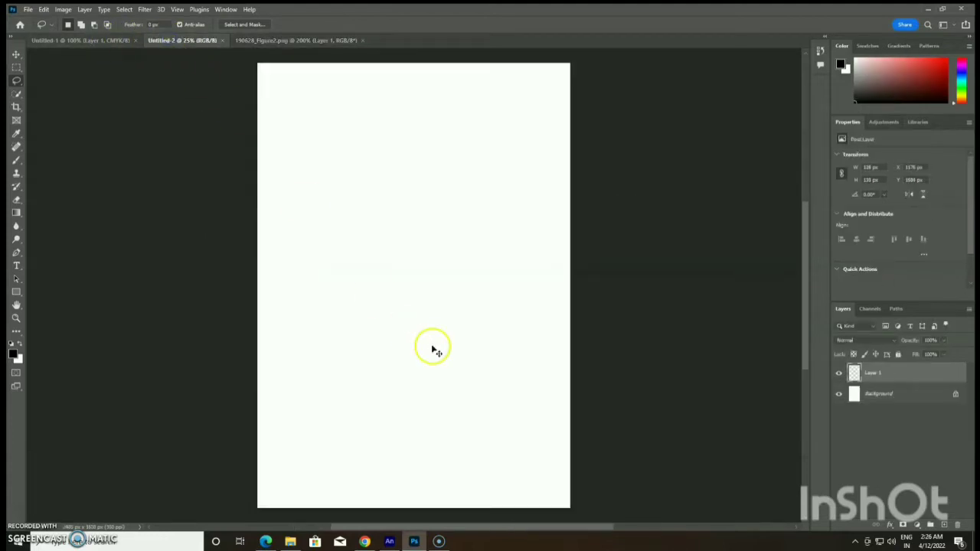
pyautogui.hotkey('ctrl', 't')
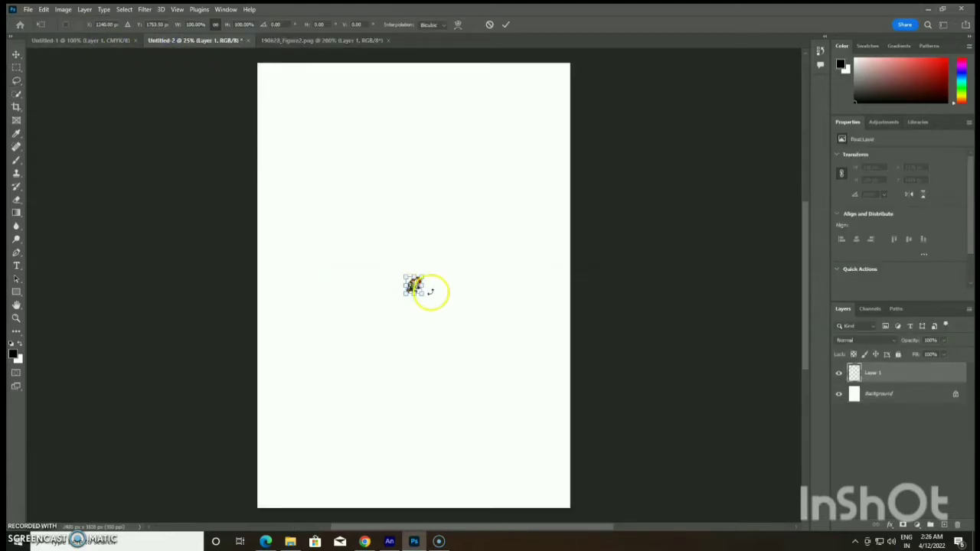
pyautogui.moveTo(421, 293); pyautogui.dragTo(502, 407)
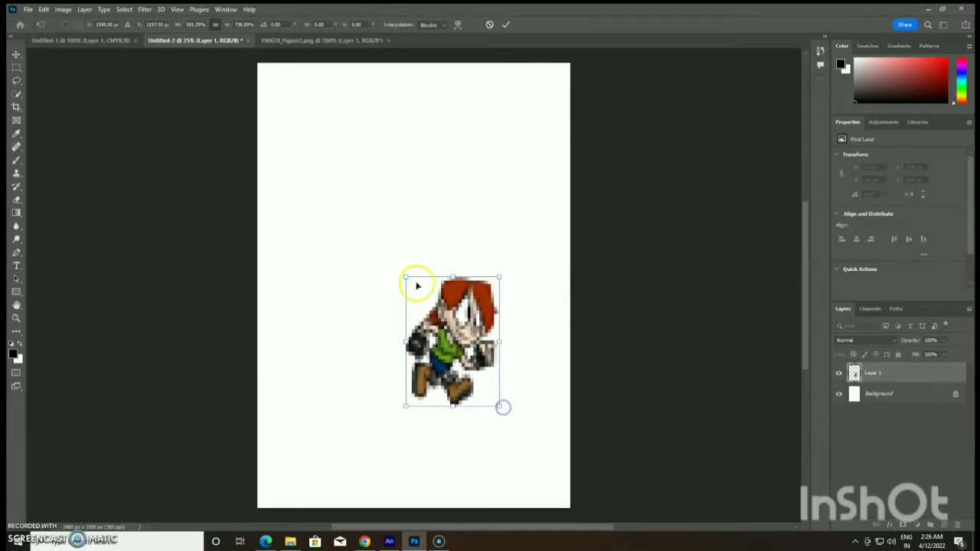
pyautogui.moveTo(405, 277); pyautogui.dragTo(361, 229)
pyautogui.press('Return')
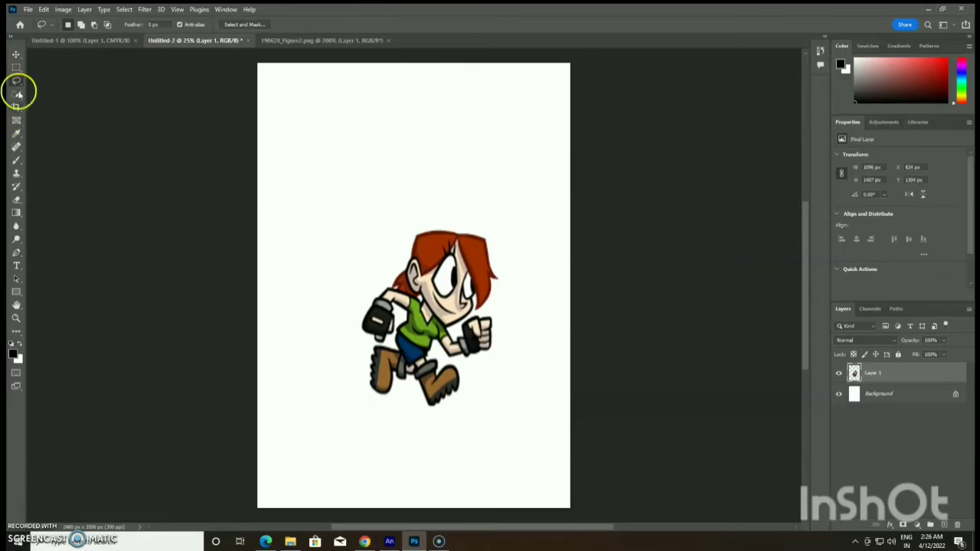
# Step: Create a new A4 document with Transparent background contents
pyautogui.click(15, 54)
pyautogui.click(28, 9)
pyautogui.click(37, 19)
pyautogui.click(364, 275)
pyautogui.click(674, 305)
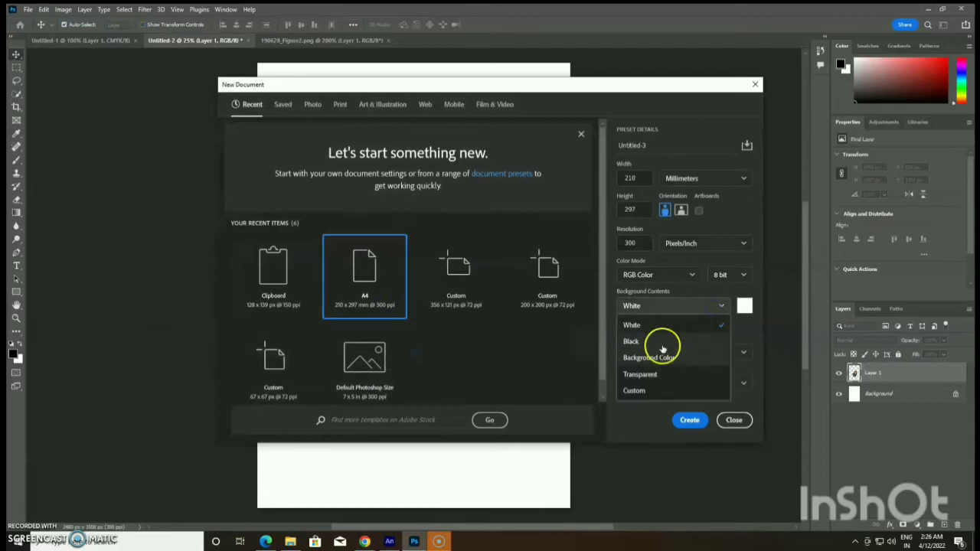
pyautogui.click(665, 374)
pyautogui.click(688, 423)
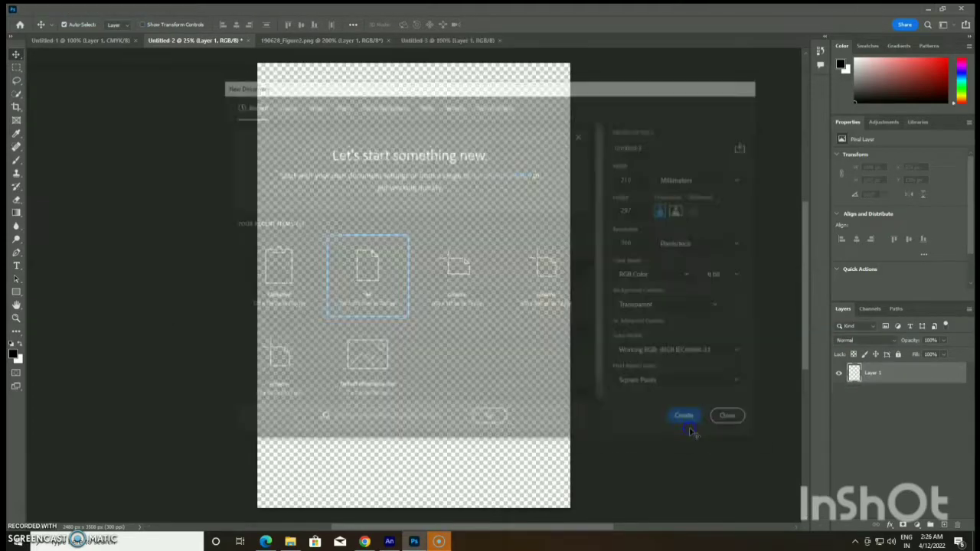
# Step: Move the character up and left in Untitled-2 and close Untitled-1
pyautogui.click(207, 40)
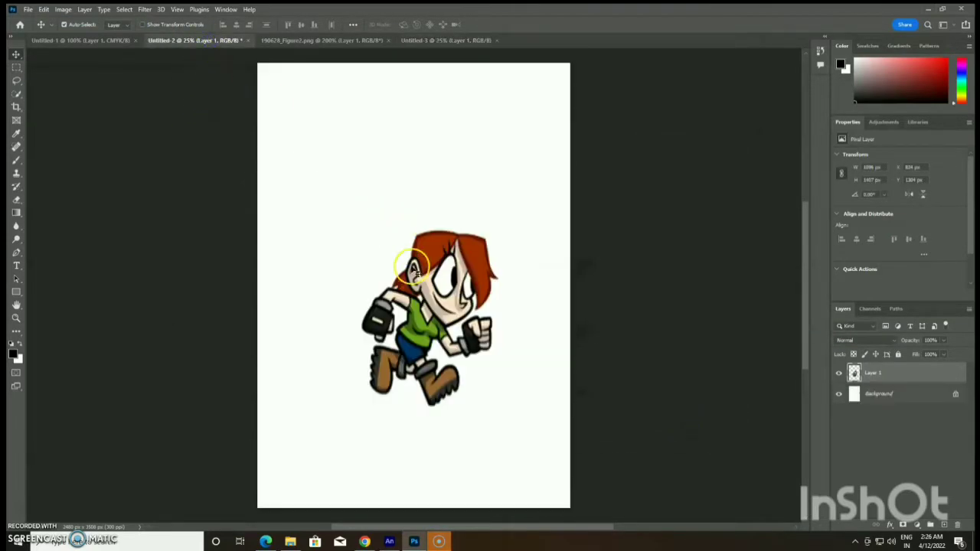
pyautogui.moveTo(436, 303); pyautogui.dragTo(420, 290)
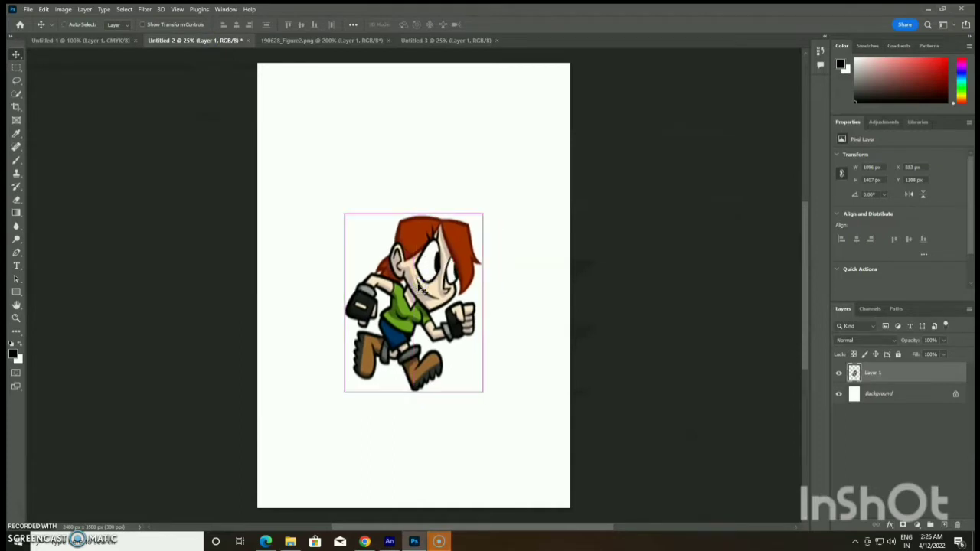
pyautogui.click(109, 41)
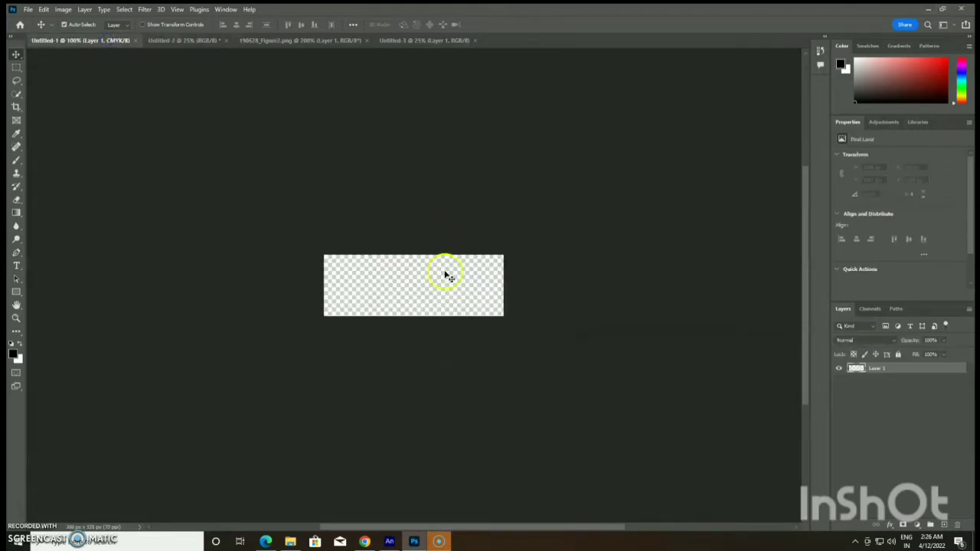
pyautogui.click(135, 39)
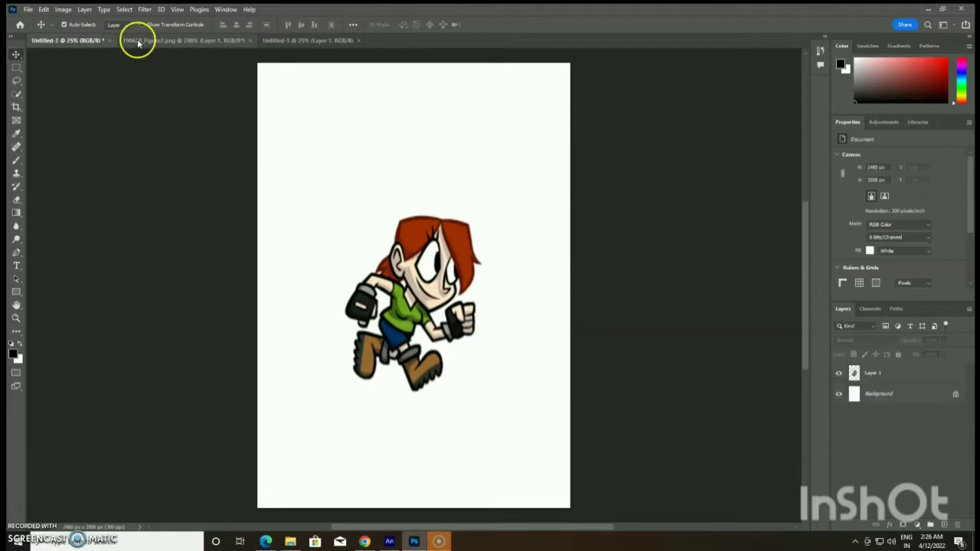
# Step: Paste the character into Untitled-3 and scale it to about 110%
pyautogui.click(310, 42)
pyautogui.hotkey('ctrl', 'v')
pyautogui.hotkey('ctrl', 't')
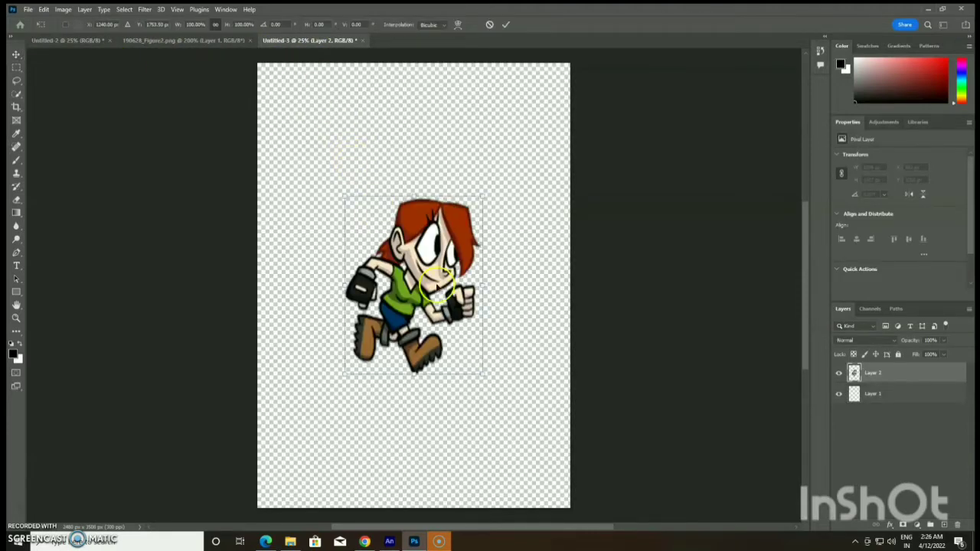
pyautogui.moveTo(484, 374); pyautogui.dragTo(500, 394)
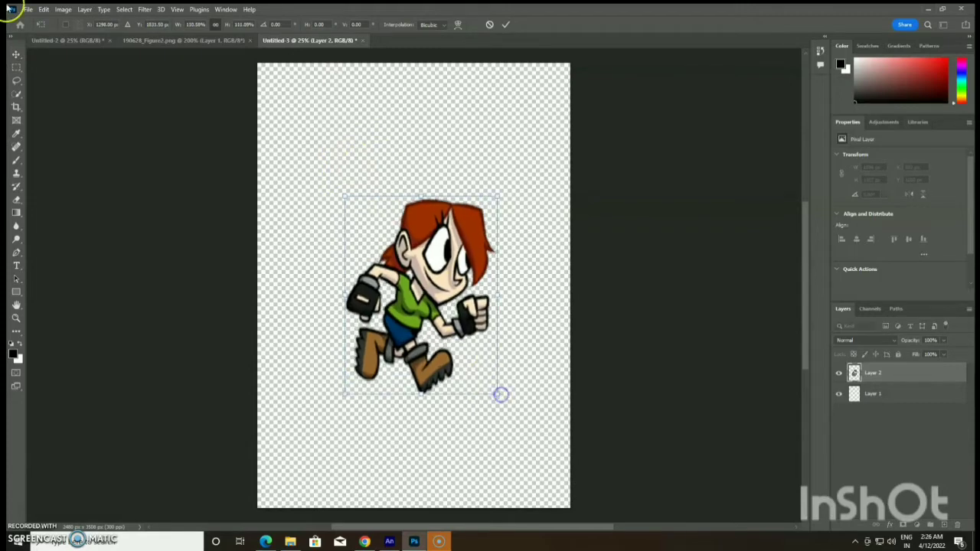
pyautogui.click(28, 9)
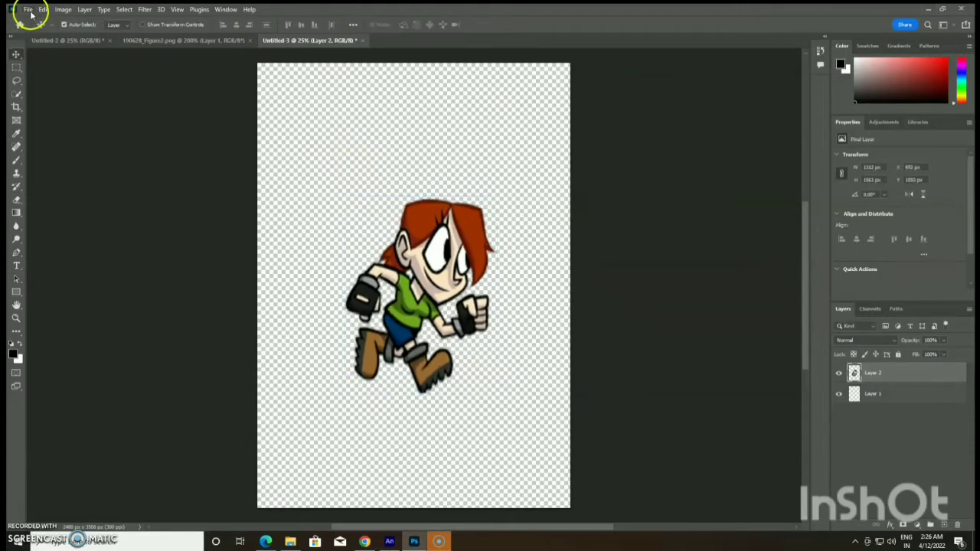
# Step: Start saving Untitled-3 as '1' in Photoshop format, then cancel the save
pyautogui.click(77, 134)
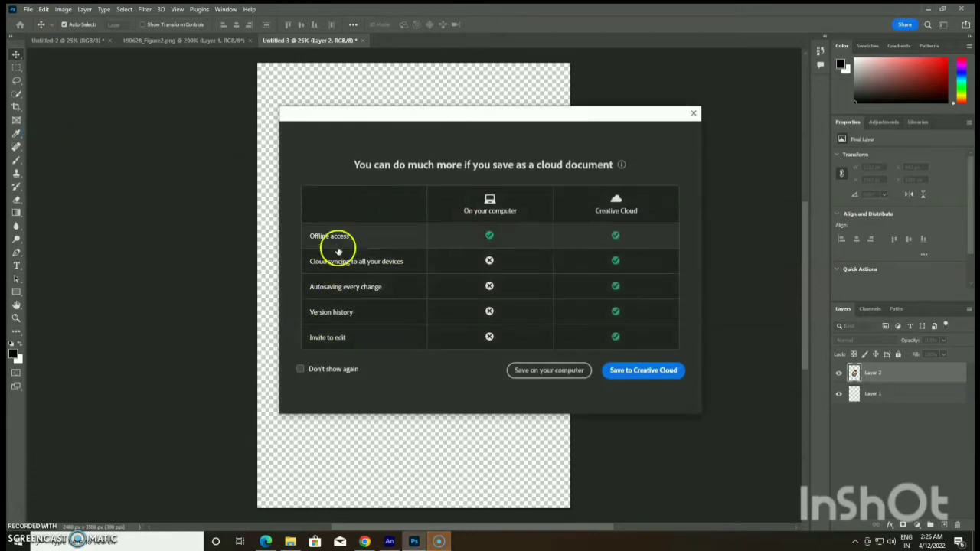
pyautogui.click(562, 371)
pyautogui.click(156, 237)
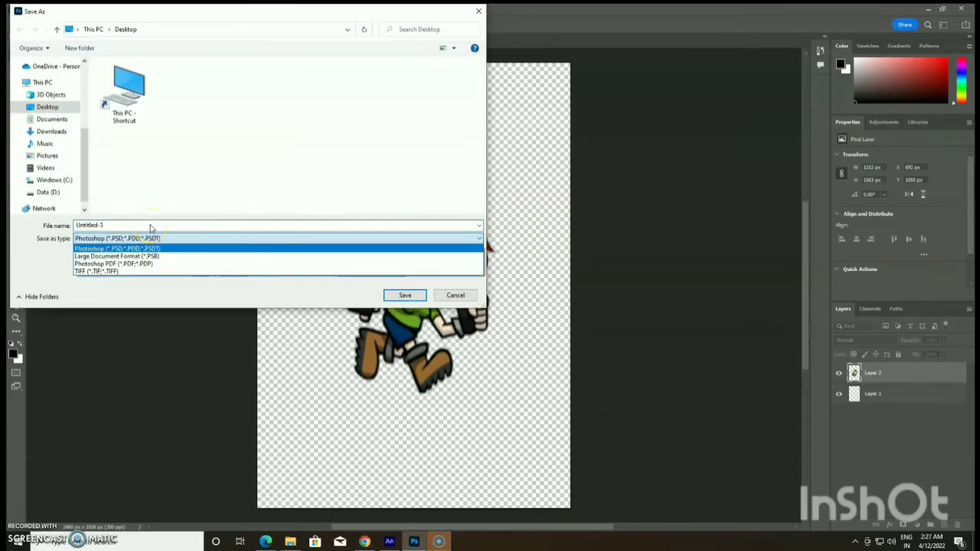
pyautogui.click(150, 225)
pyautogui.doubleClick(150, 224)
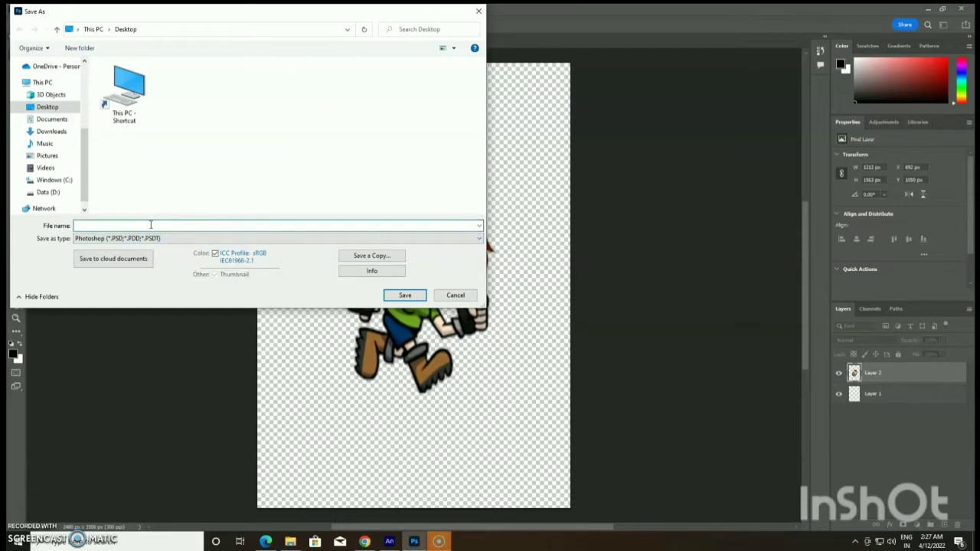
pyautogui.write('1')
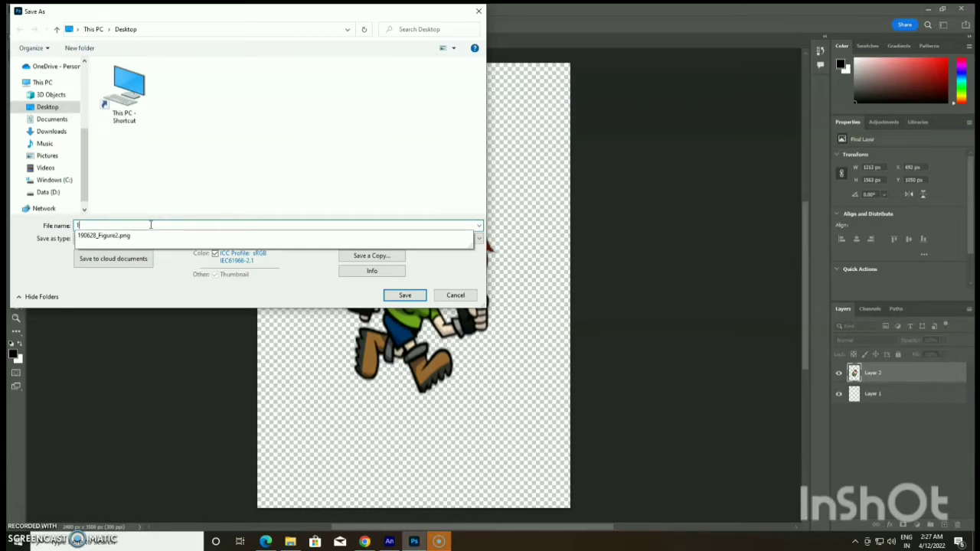
pyautogui.click(66, 107)
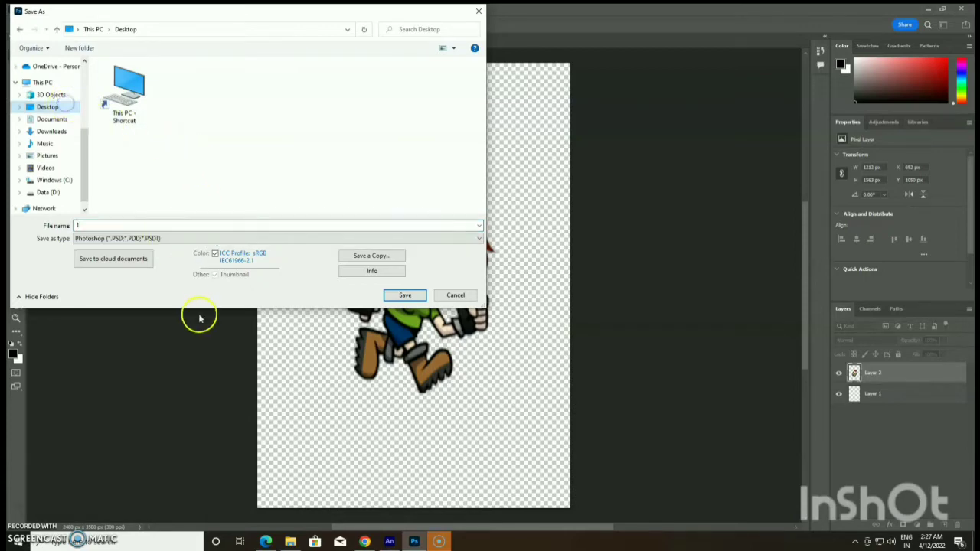
pyautogui.click(175, 239)
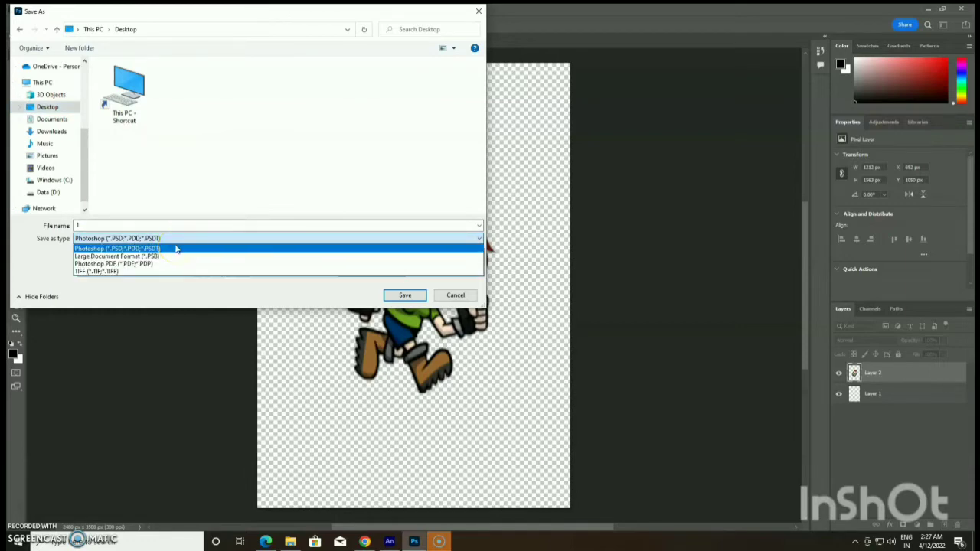
pyautogui.click(176, 243)
pyautogui.click(452, 298)
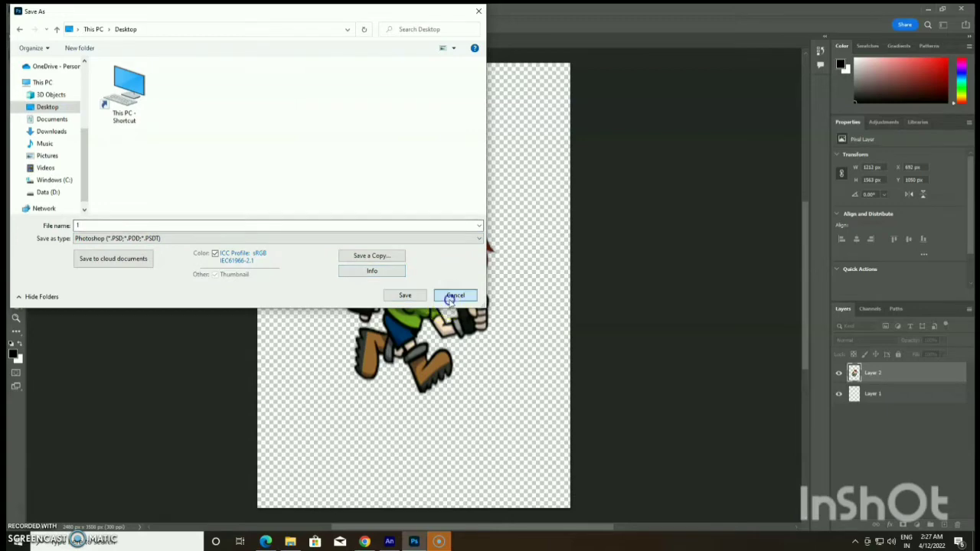
# Step: Quick Export the character as a PNG named '1 w' on the Desktop
pyautogui.click(26, 11)
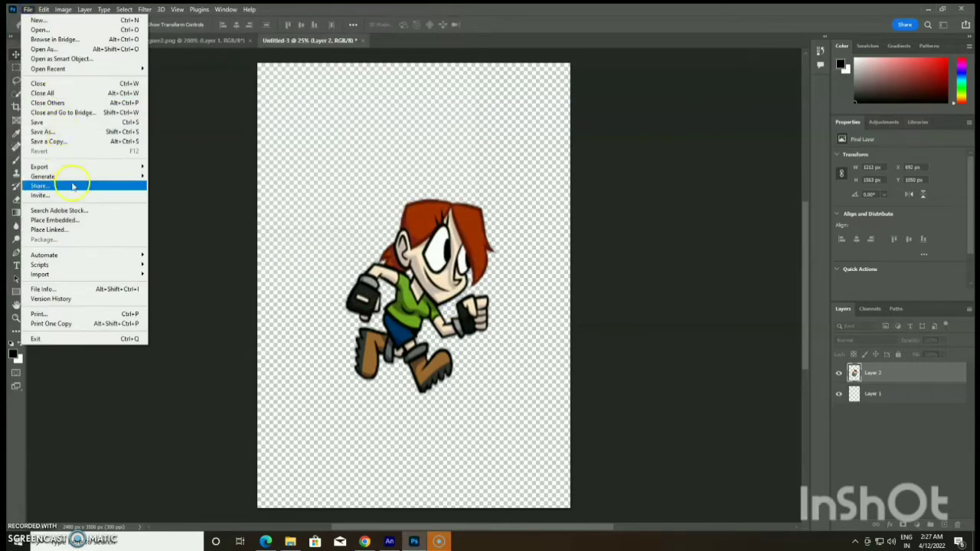
pyautogui.moveTo(73, 168)
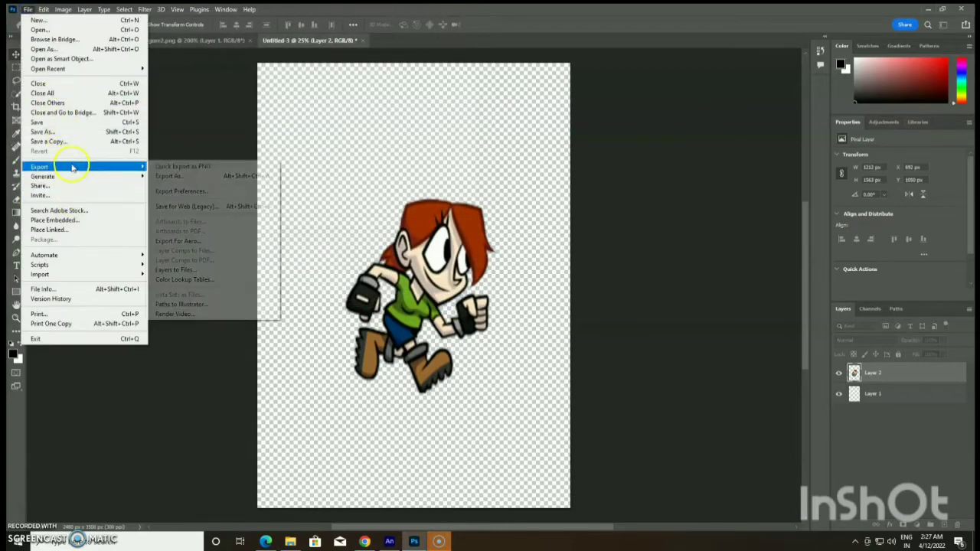
pyautogui.click(181, 166)
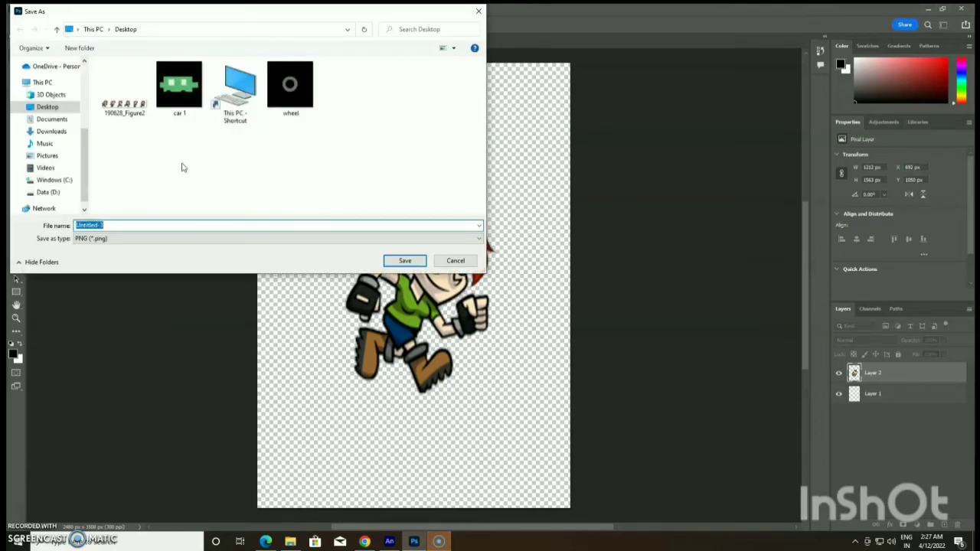
pyautogui.write('1')
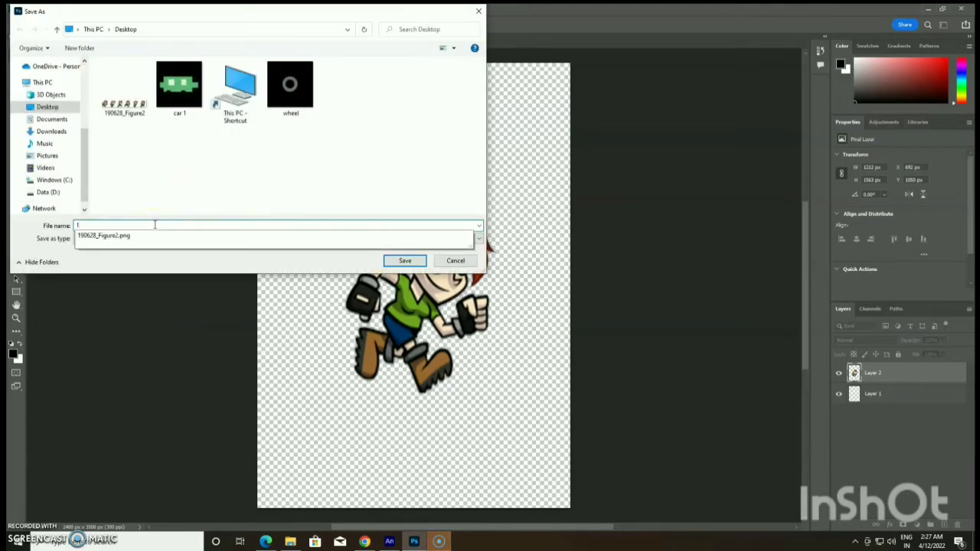
pyautogui.click(154, 225)
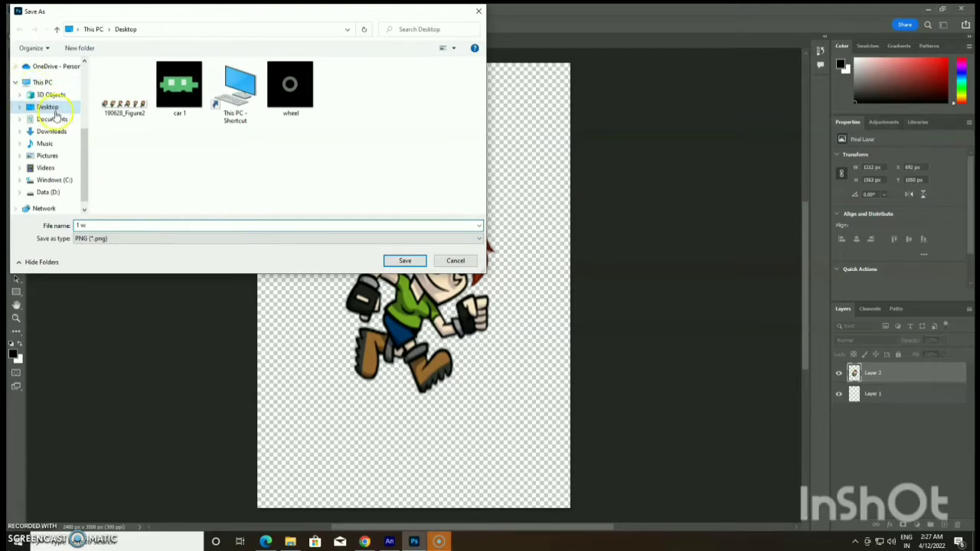
pyautogui.click(404, 260)
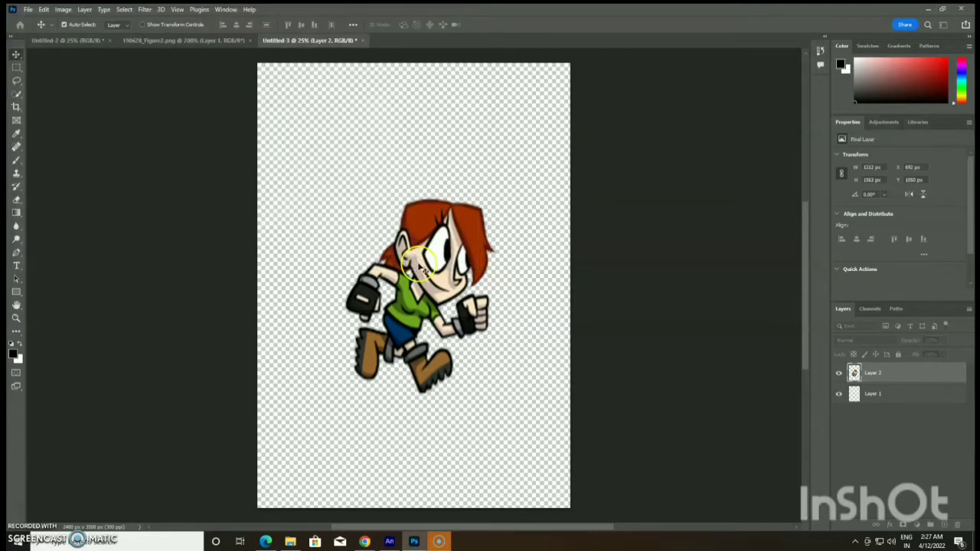
# Step: Hide Photoshop and Animate, close Explorer and the New Document dialog, and centre the '1 w' icon
pyautogui.click(928, 7)
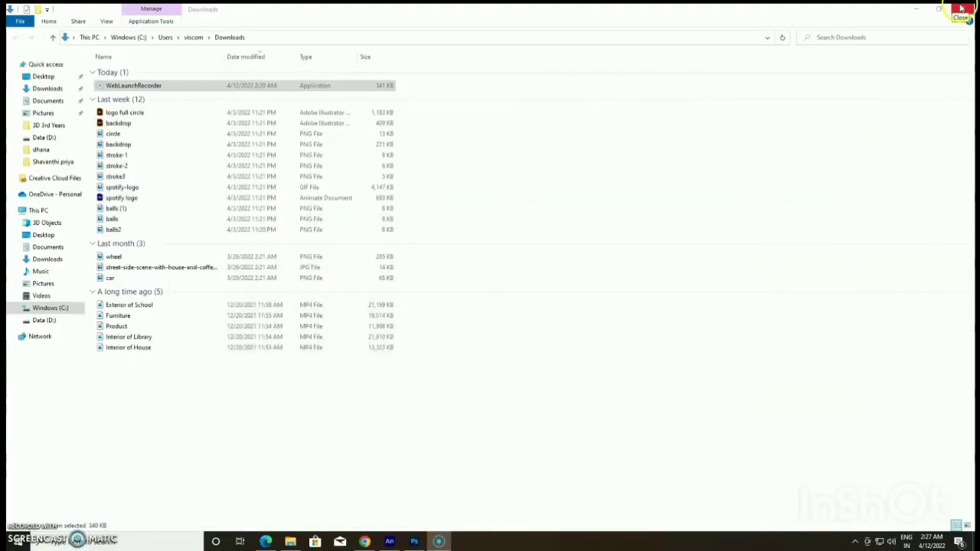
pyautogui.click(924, 7)
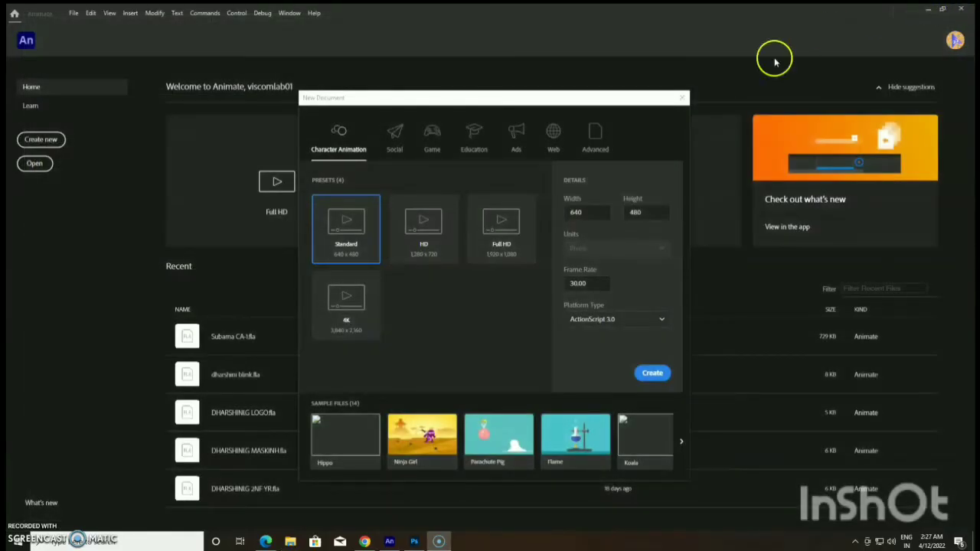
pyautogui.click(680, 98)
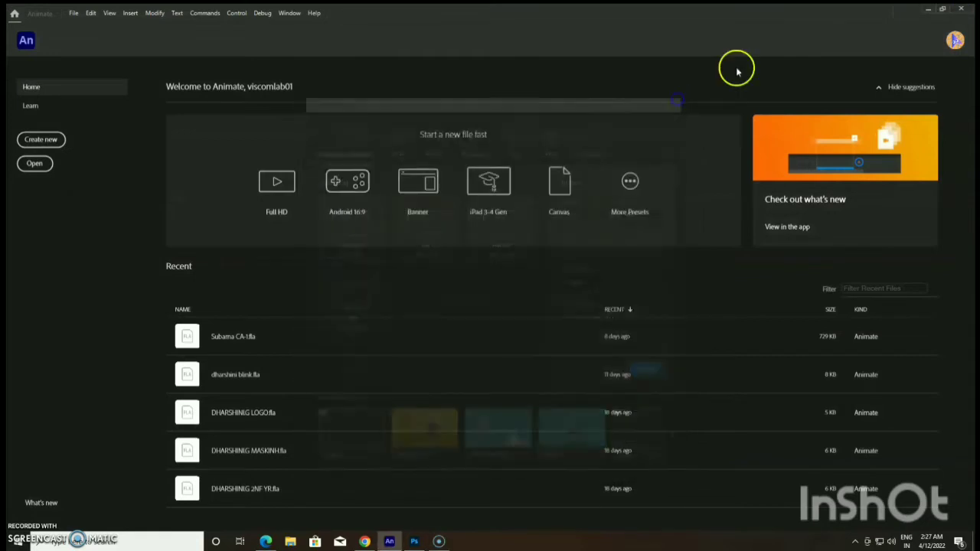
pyautogui.click(926, 7)
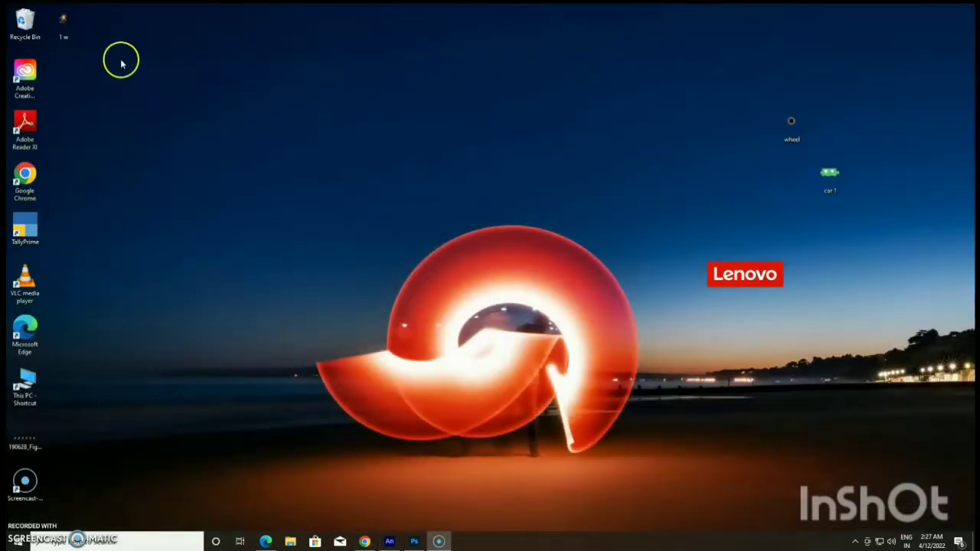
pyautogui.moveTo(64, 23); pyautogui.dragTo(313, 154)
pyautogui.click(352, 179)
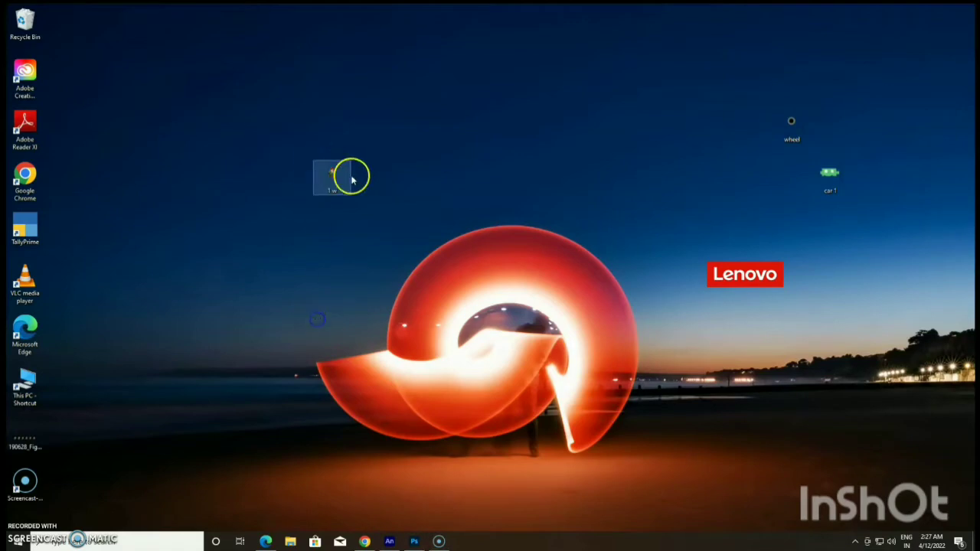
# Step: Delete the character from the transparent canvas and nudge the first sprite slightly right
pyautogui.click(414, 541)
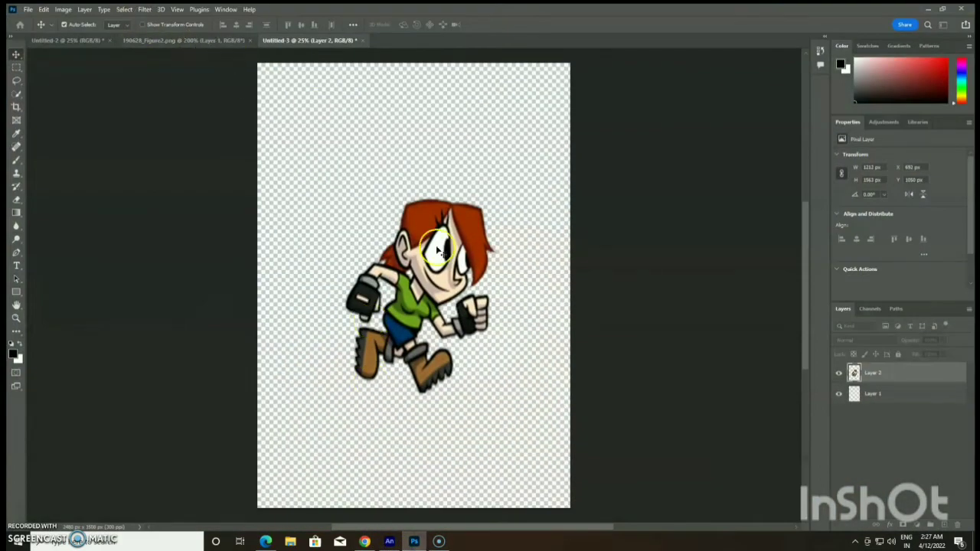
pyautogui.moveTo(453, 267); pyautogui.dragTo(402, 263)
pyautogui.press('Delete')
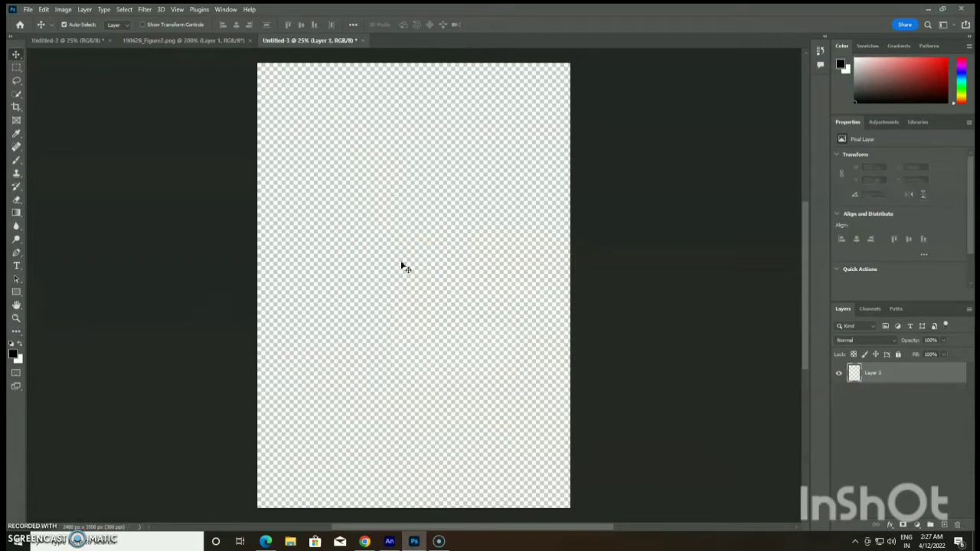
pyautogui.click(222, 40)
pyautogui.moveTo(170, 255); pyautogui.dragTo(185, 242)
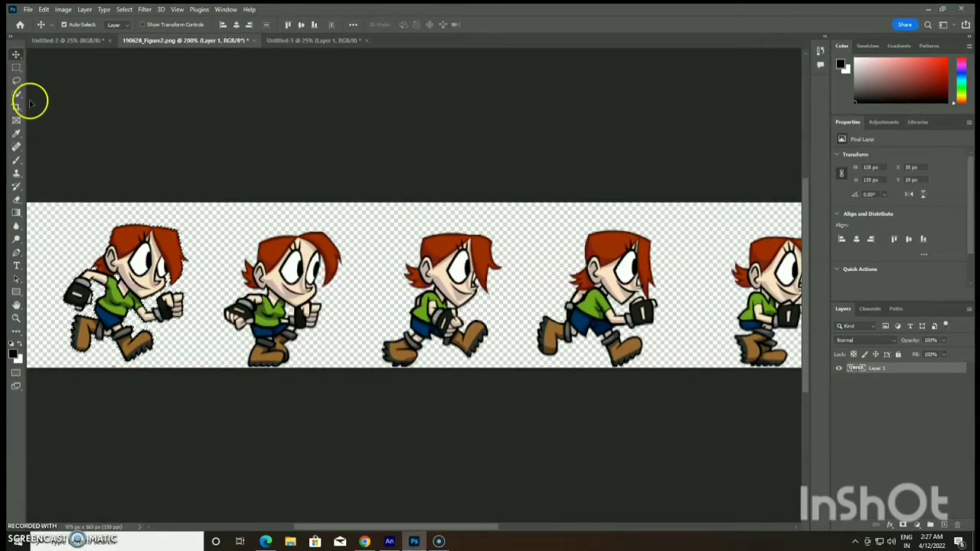
pyautogui.hotkey('ctrl', 'd')
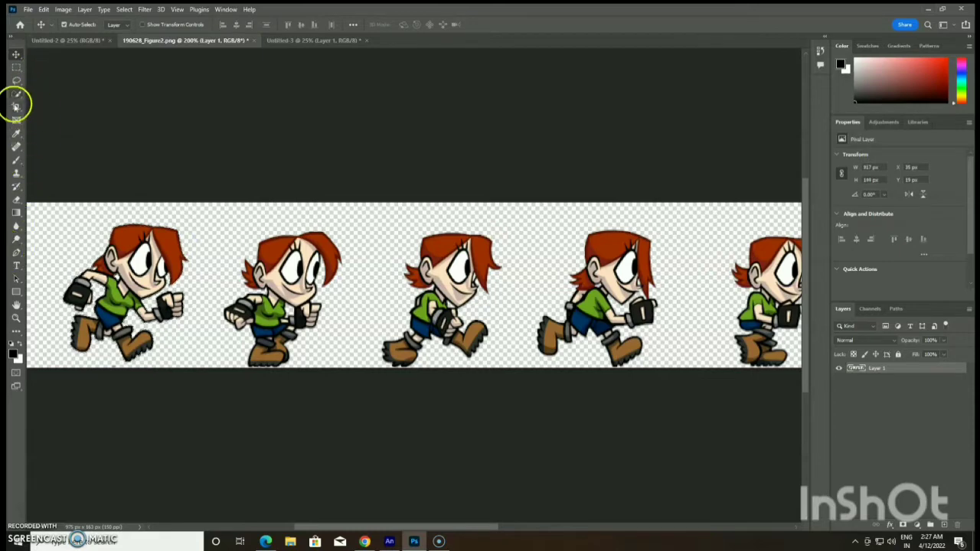
# Step: Lasso the second running sprite and paste an enlarged copy onto the transparent canvas
pyautogui.click(17, 81)
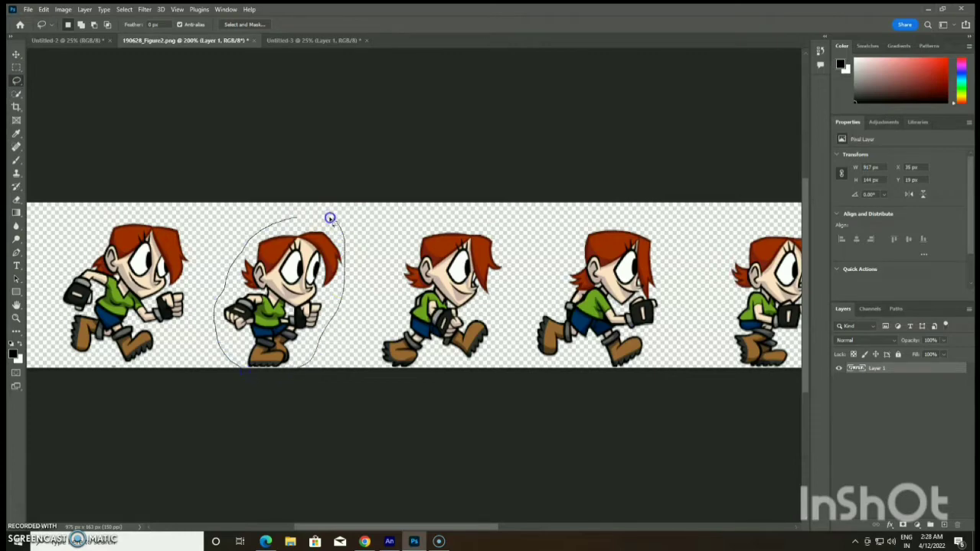
pyautogui.moveTo(306, 217); pyautogui.dragTo(297, 219)
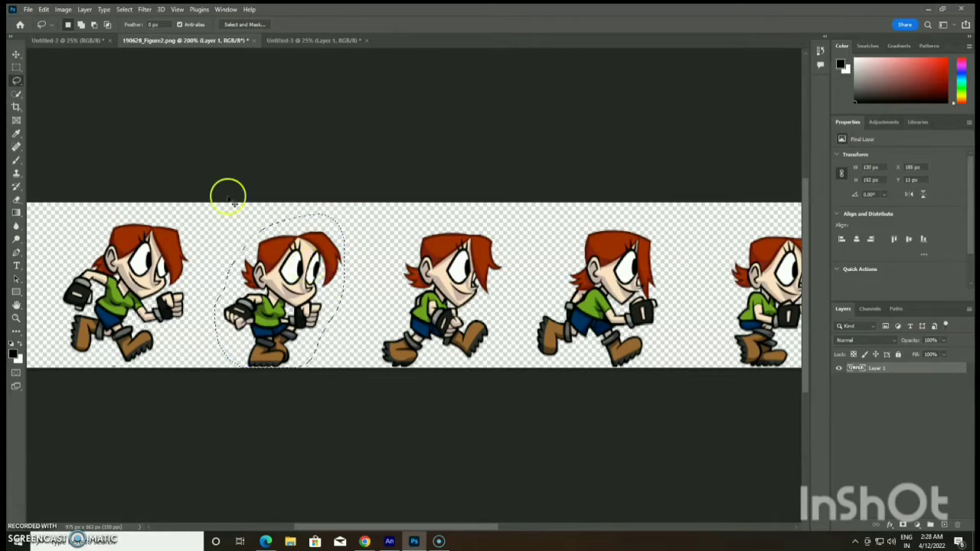
pyautogui.click(82, 42)
pyautogui.click(304, 40)
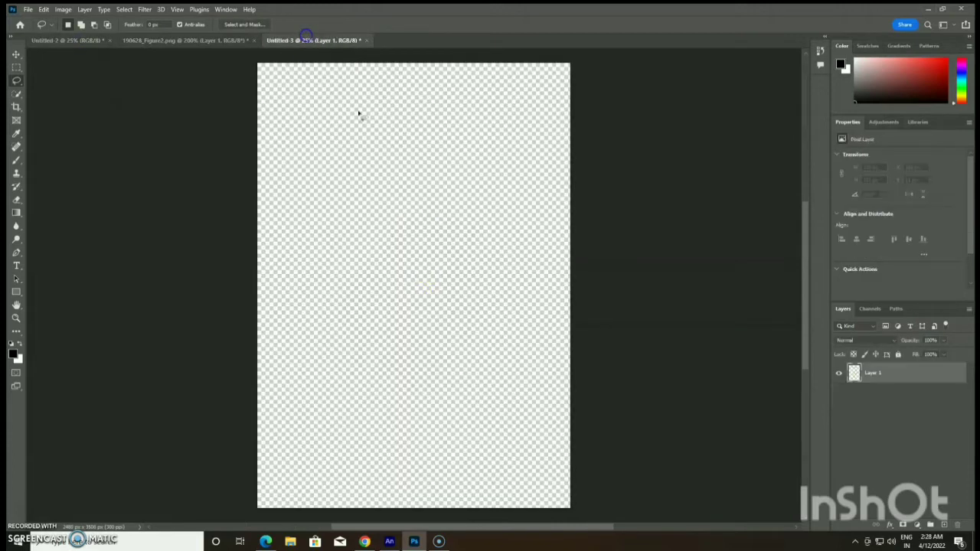
pyautogui.hotkey('ctrl', 'v')
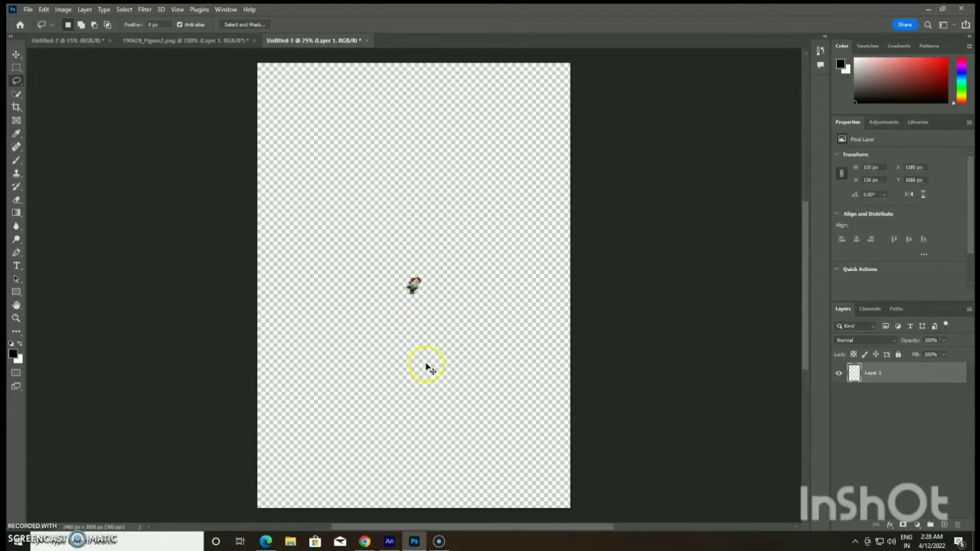
pyautogui.hotkey('ctrl', 't')
pyautogui.moveTo(420, 290); pyautogui.dragTo(505, 416)
pyautogui.press('Return')
pyautogui.press('l')
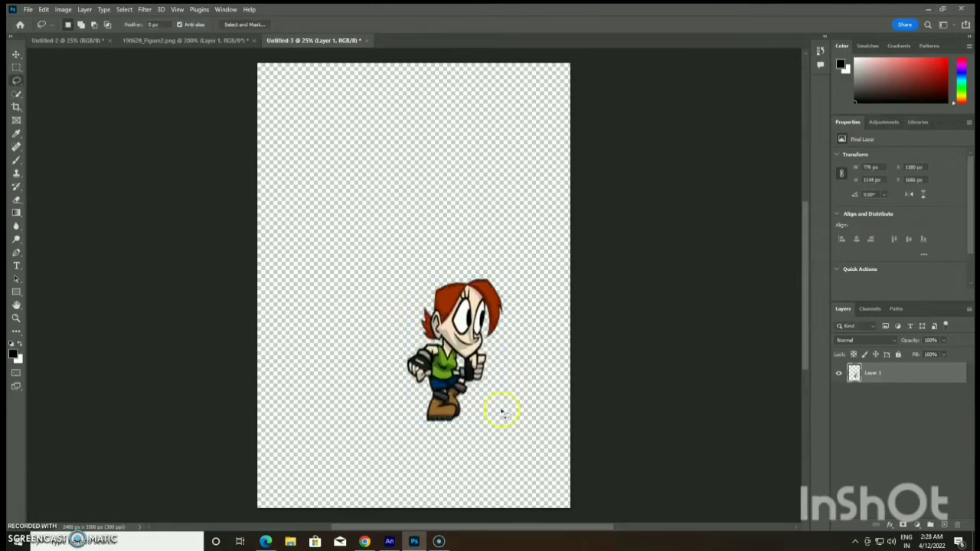
# Step: Quick Export the canvas as a PNG named '2w' on the Desktop
pyautogui.click(29, 10)
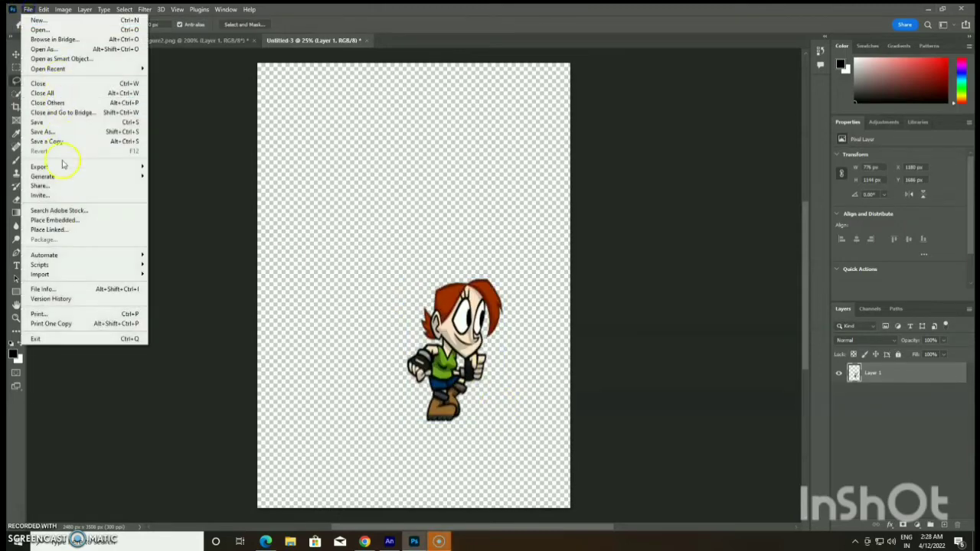
pyautogui.moveTo(73, 166)
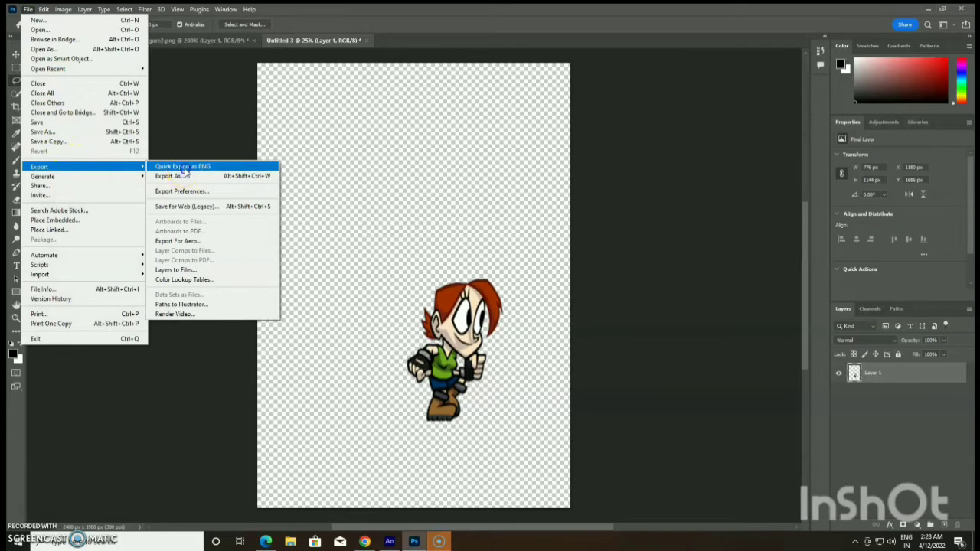
pyautogui.click(174, 166)
pyautogui.write('2w')
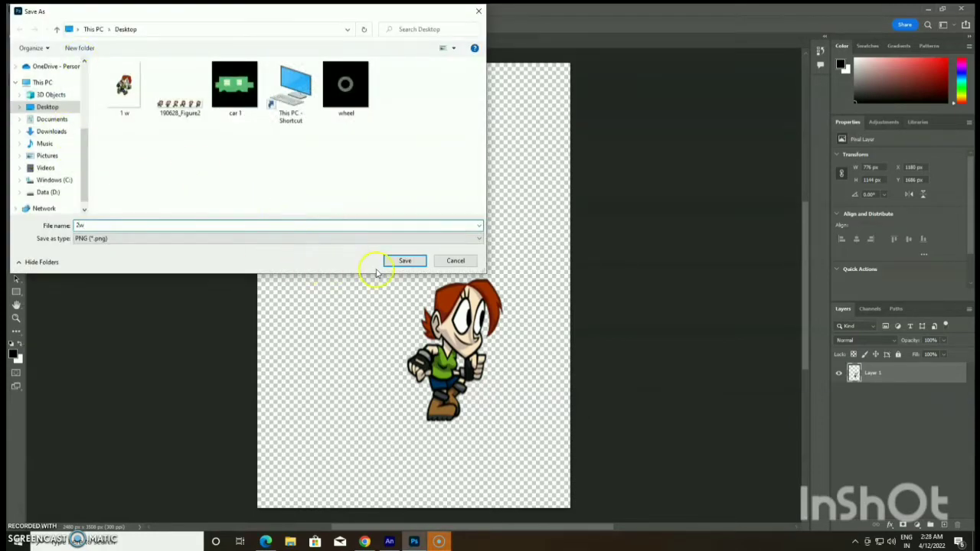
pyautogui.click(405, 260)
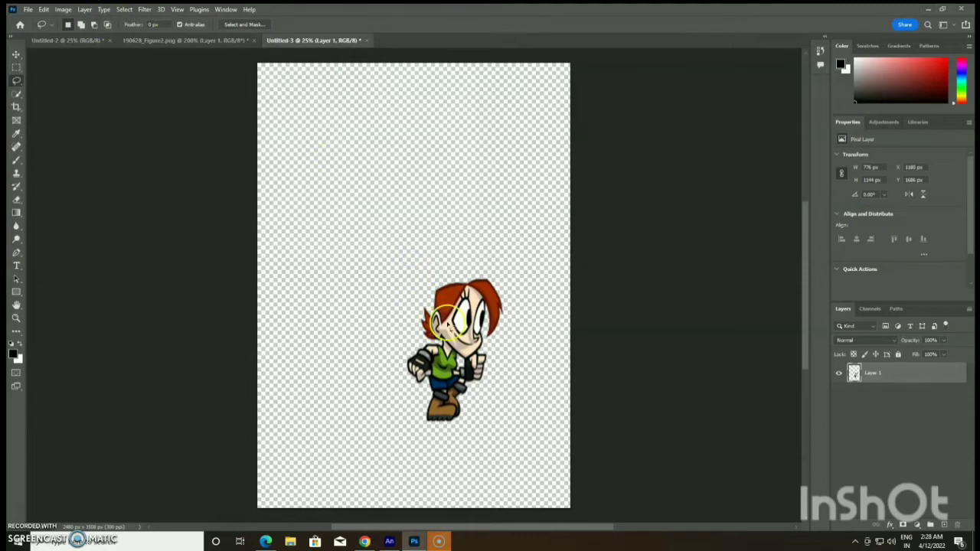
pyautogui.click(419, 288)
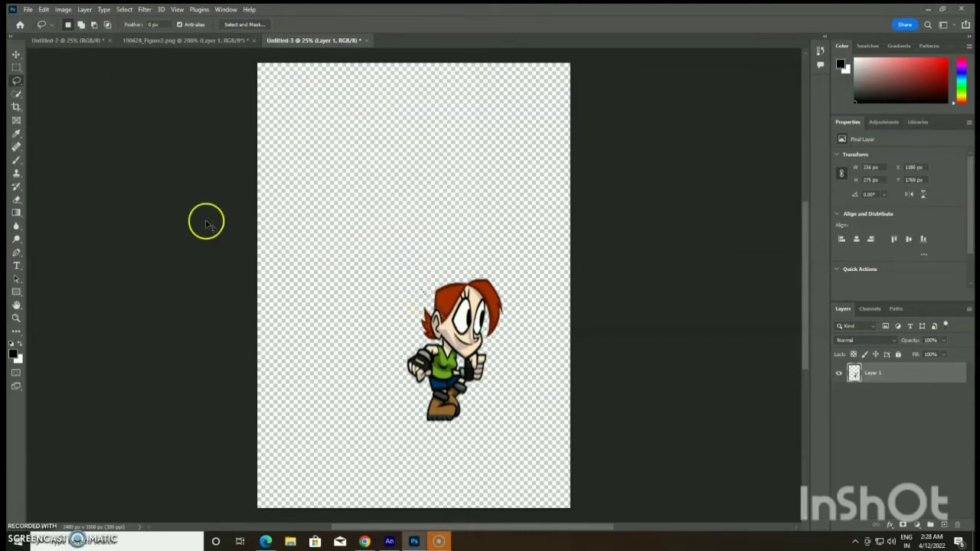
# Step: Move the lasso-selected second sprite slightly right and up in the strip, then deselect
pyautogui.click(136, 39)
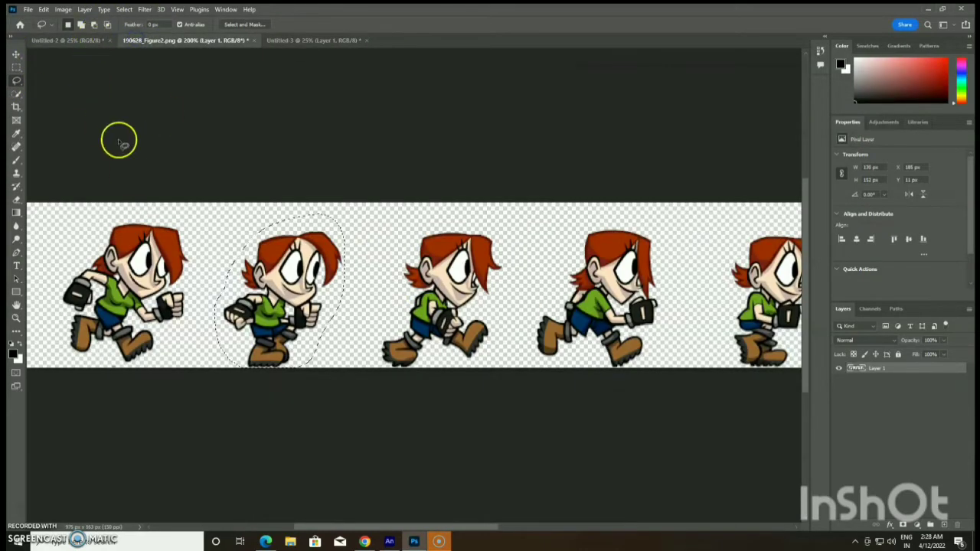
pyautogui.click(17, 53)
pyautogui.moveTo(334, 242); pyautogui.dragTo(348, 238)
pyautogui.hotkey('ctrl', 'd')
pyautogui.click(17, 81)
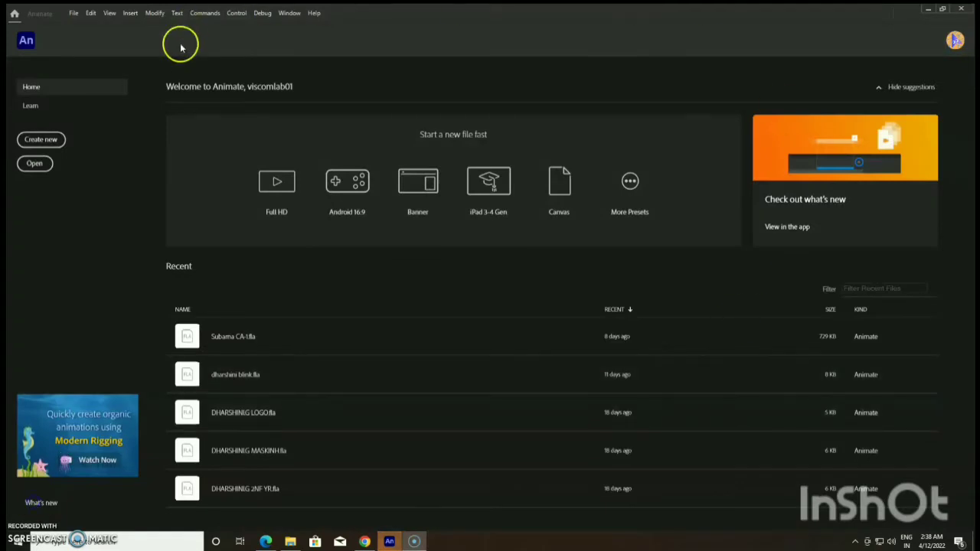
# Step: Create a new Animate document from the HD 1280 x 720 preset
pyautogui.click(54, 138)
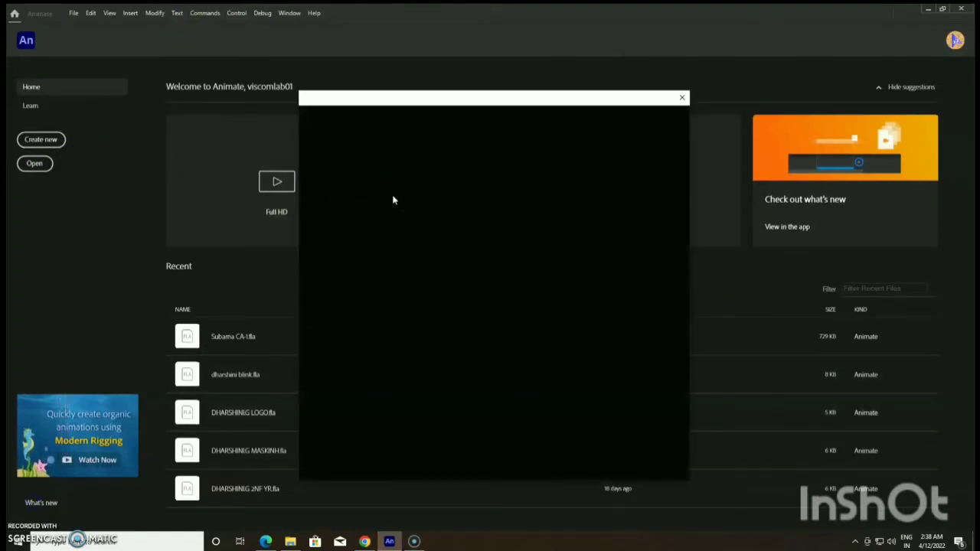
pyautogui.click(451, 242)
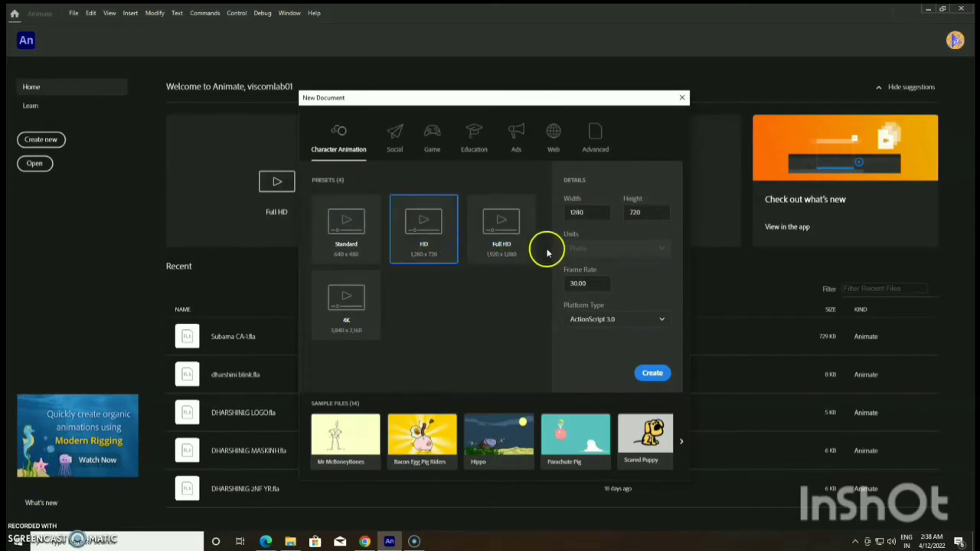
pyautogui.click(660, 373)
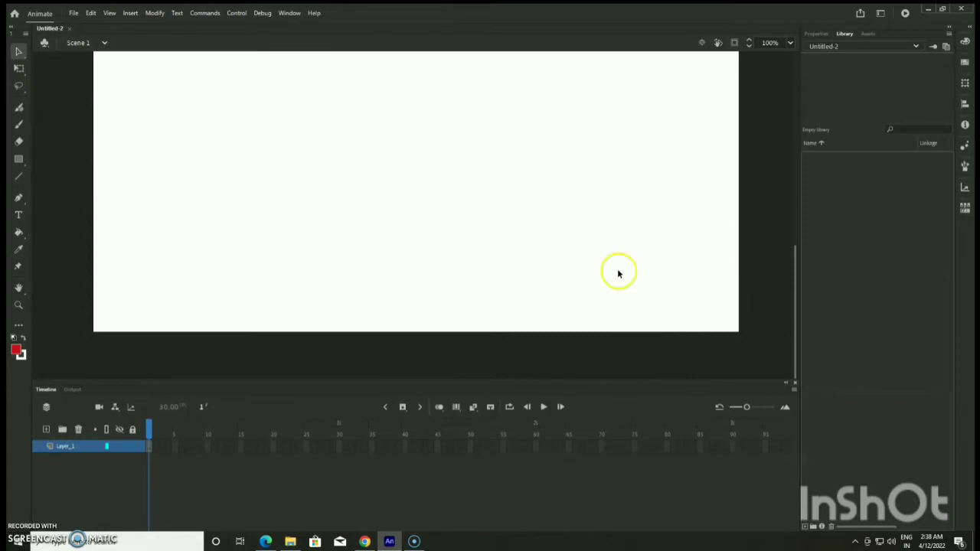
# Step: Import the six walk frames 1w–6w into the library
pyautogui.click(73, 13)
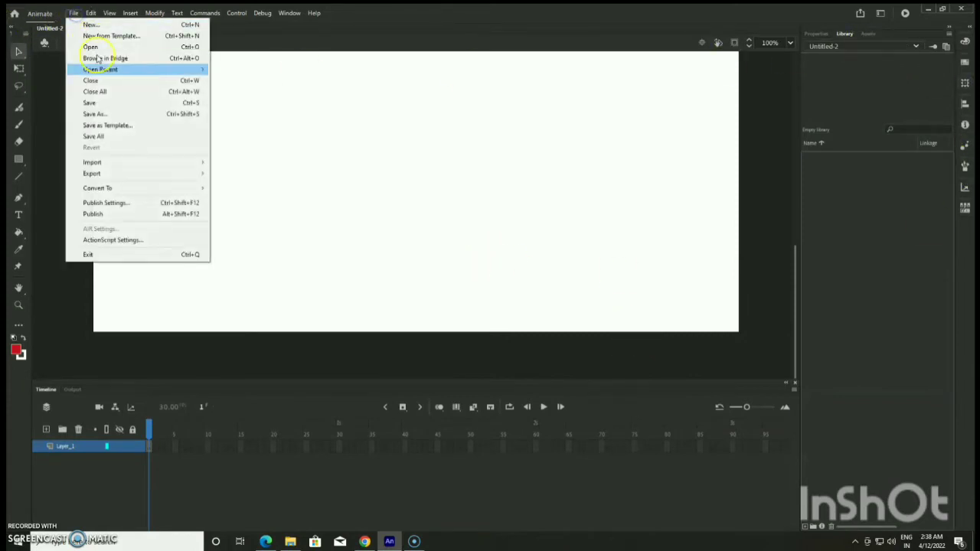
pyautogui.moveTo(131, 164)
pyautogui.click(257, 175)
pyautogui.click(121, 110)
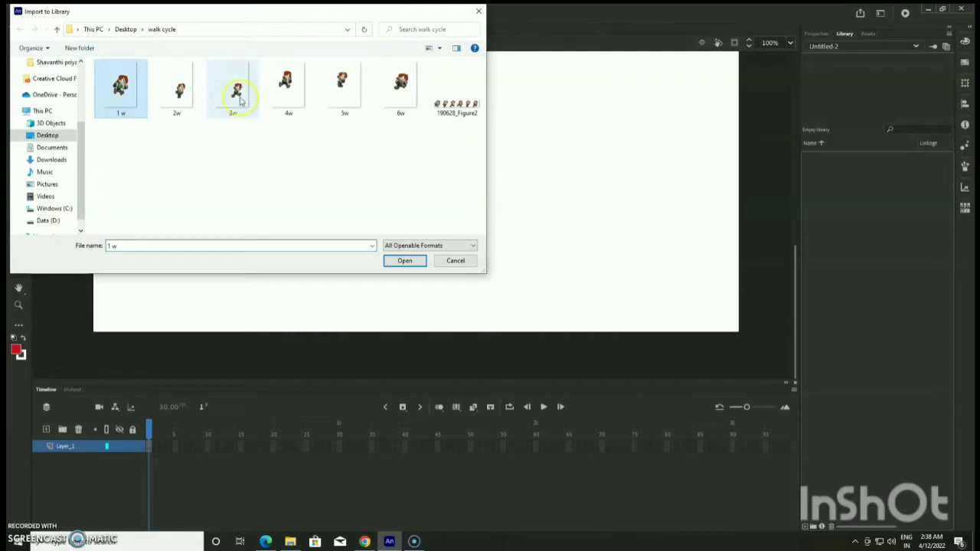
pyautogui.keyDown('shift'); pyautogui.click(384, 88); pyautogui.keyUp('shift')
pyautogui.click(402, 262)
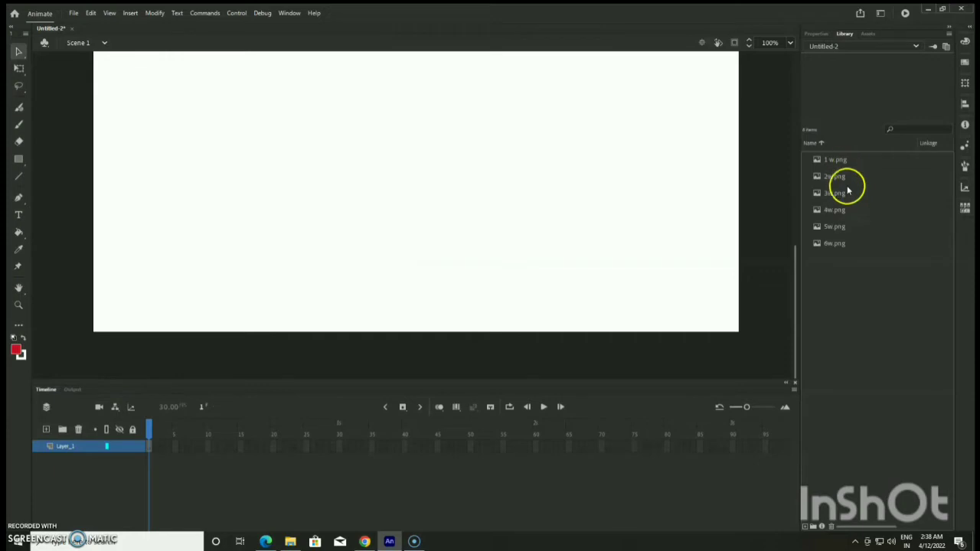
# Step: Preview each library image from 1w.png through 6w.png
pyautogui.click(841, 160)
pyautogui.click(812, 34)
pyautogui.click(844, 33)
pyautogui.click(834, 176)
pyautogui.click(835, 193)
pyautogui.click(838, 210)
pyautogui.click(839, 227)
pyautogui.click(838, 243)
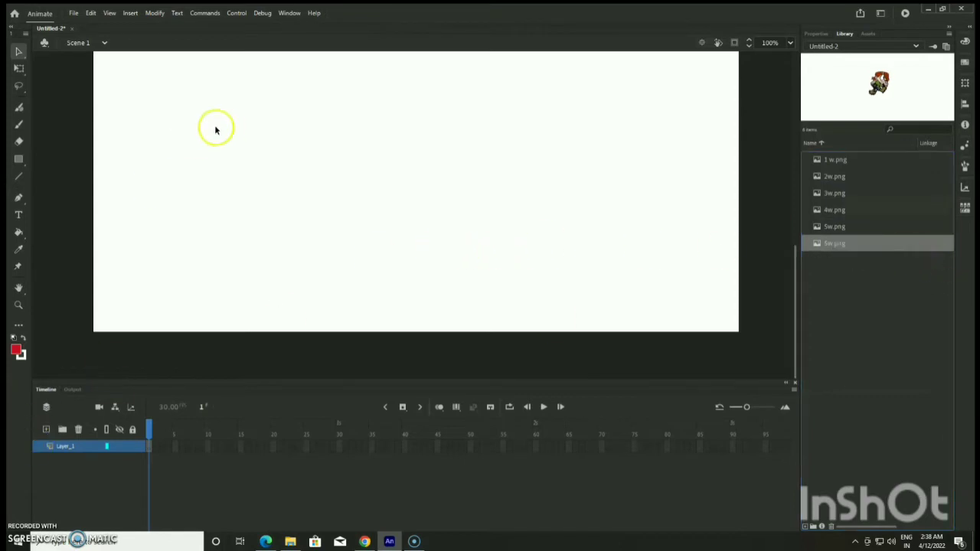
# Step: Set the stage colour to green #00FF33 in the document properties
pyautogui.click(816, 33)
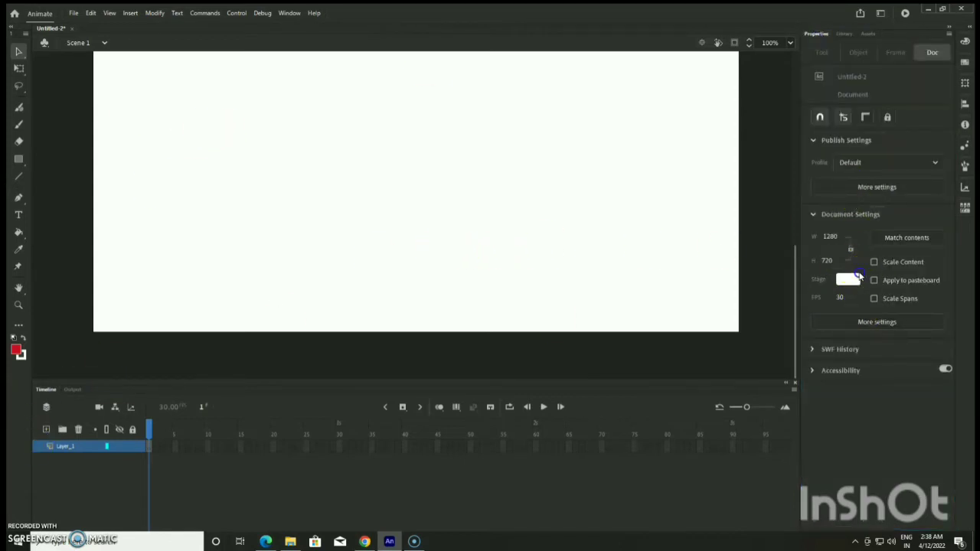
pyautogui.click(848, 280)
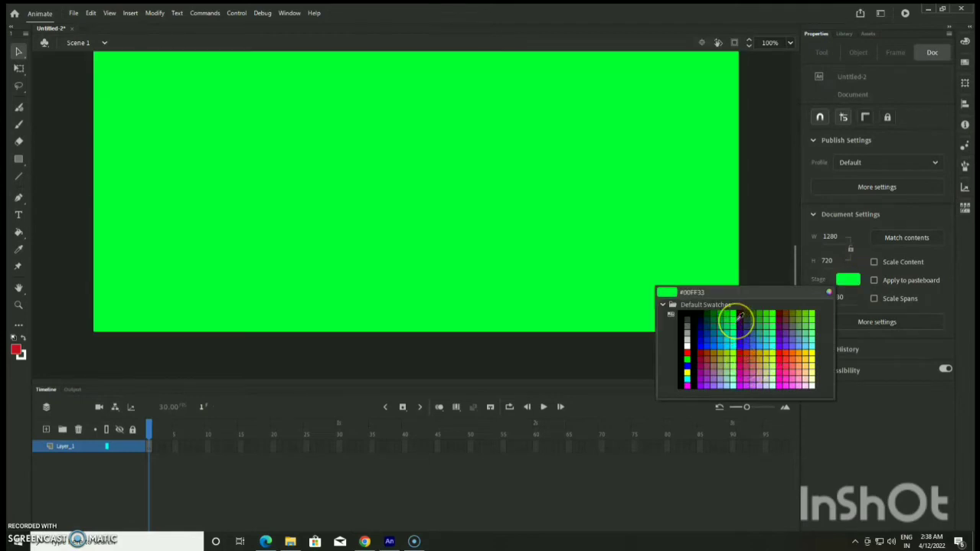
pyautogui.click(739, 316)
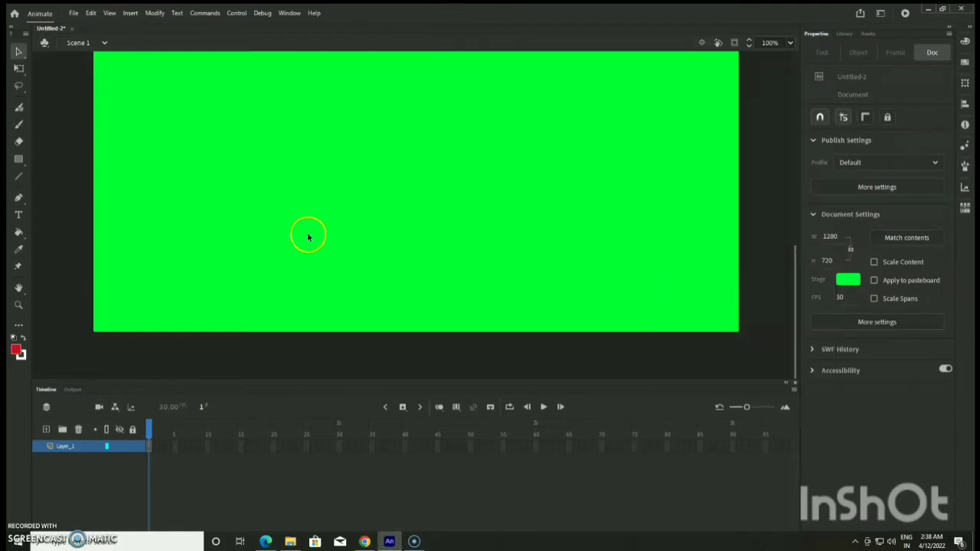
# Step: Add a second layer, renaming Layer_1 to 'bg' and Layer_2 to 'onion'
pyautogui.click(47, 430)
pyautogui.doubleClick(69, 458)
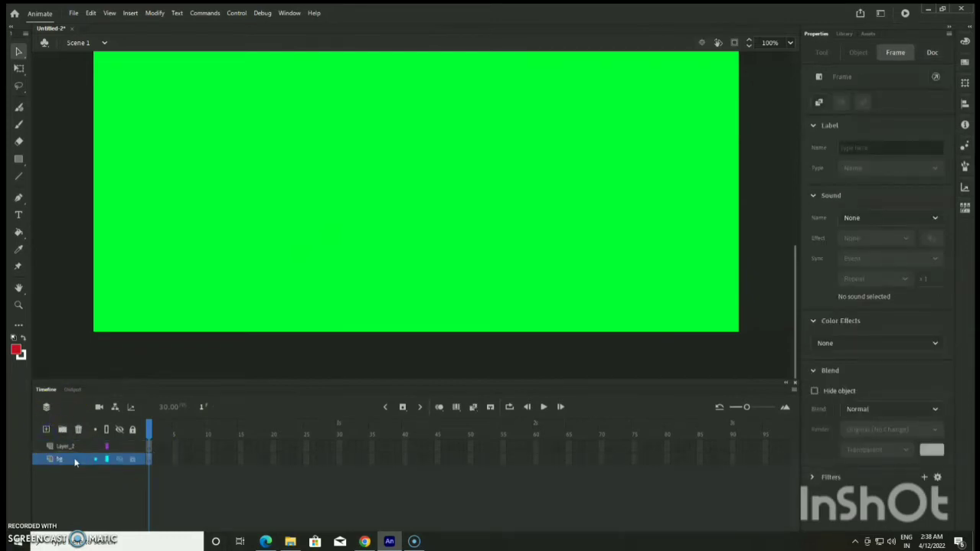
pyautogui.click(66, 447)
pyautogui.click(150, 448)
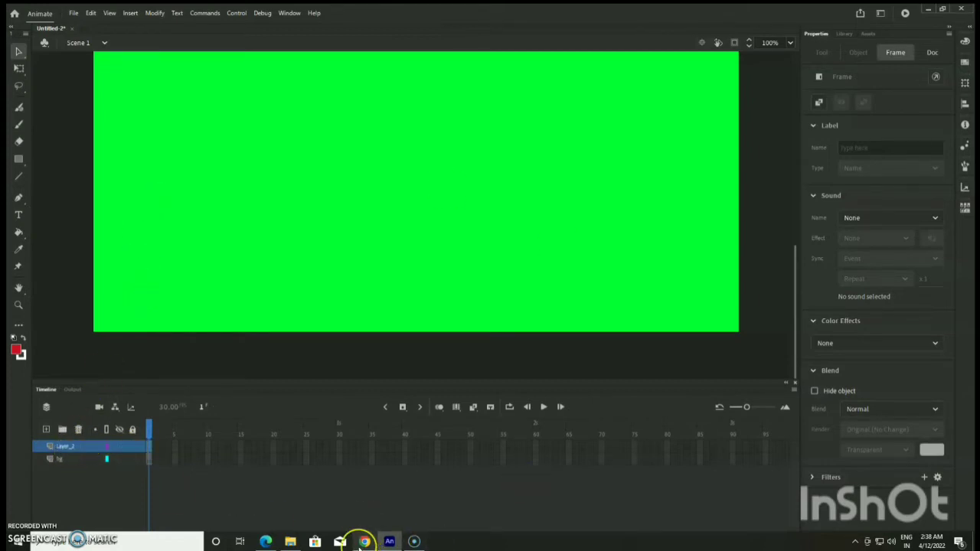
pyautogui.moveTo(359, 547)
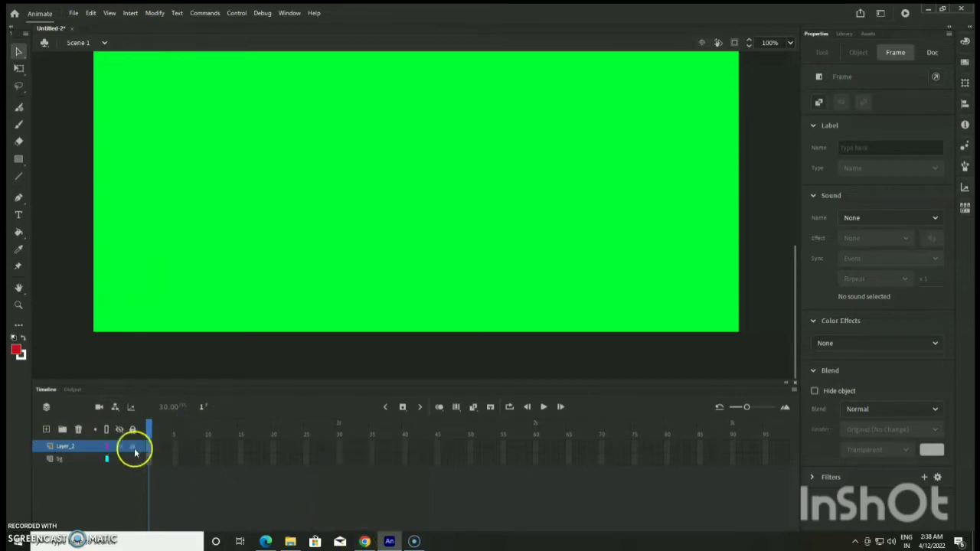
pyautogui.click(82, 452)
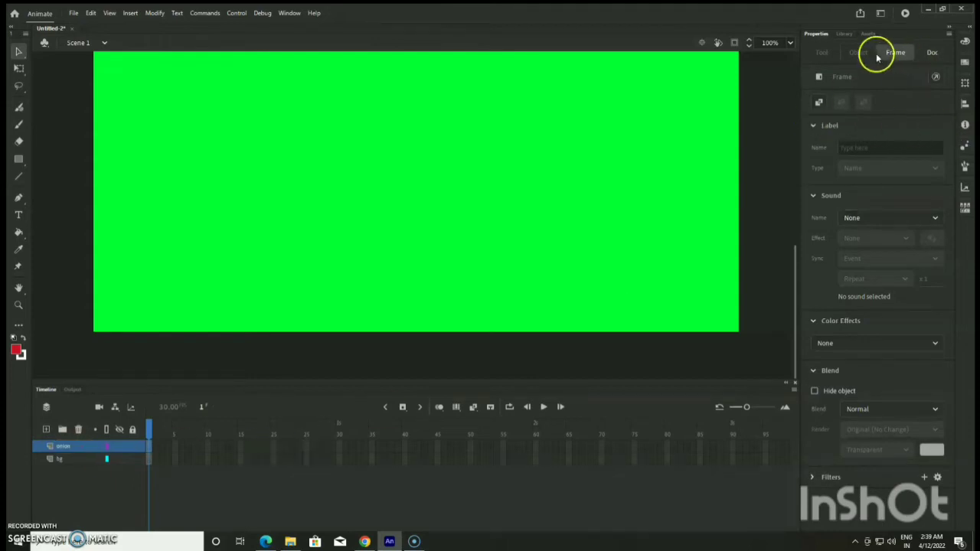
# Step: Drag 1w.png from the Library onto the centre of the stage
pyautogui.click(844, 34)
pyautogui.click(842, 161)
pyautogui.moveTo(846, 162); pyautogui.dragTo(406, 218)
# Step: Shrink the oversized 1w.png figure down to a small character with Free Transform
pyautogui.click(19, 67)
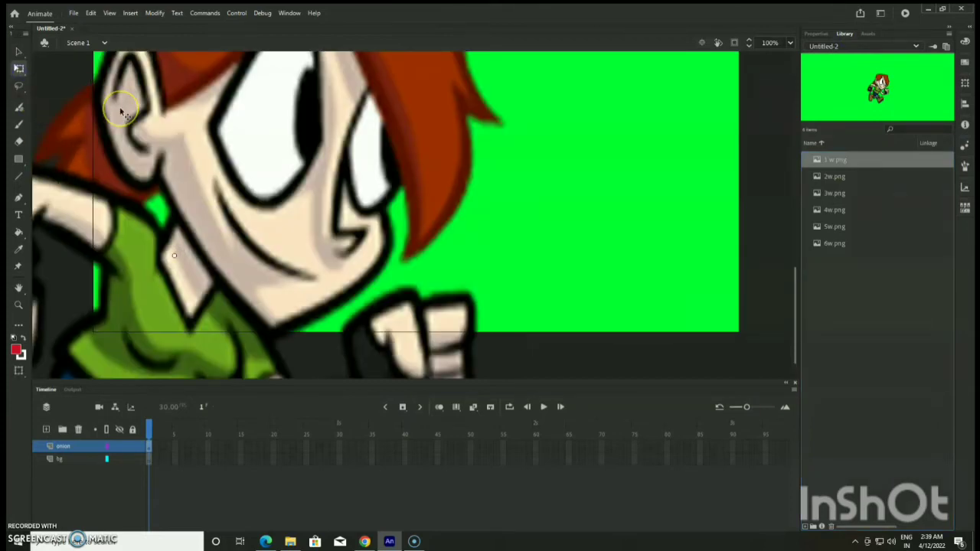
pyautogui.hotkey('ctrl', '-')
pyautogui.hotkey('ctrl', '-')
pyautogui.hotkey('ctrl', '-')
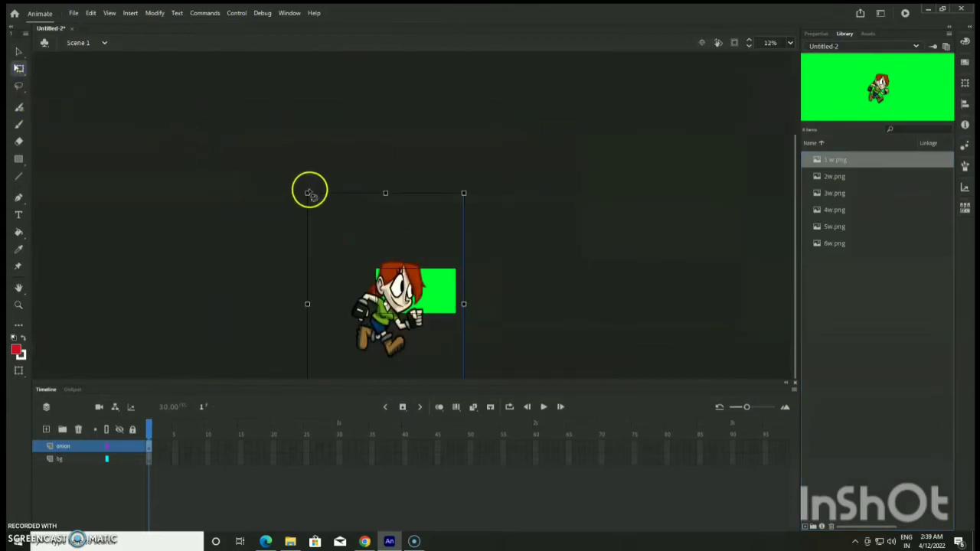
pyautogui.moveTo(309, 194); pyautogui.dragTo(352, 283)
pyautogui.scroll(-1, 422, 310)
pyautogui.scroll(5, 422, 309)
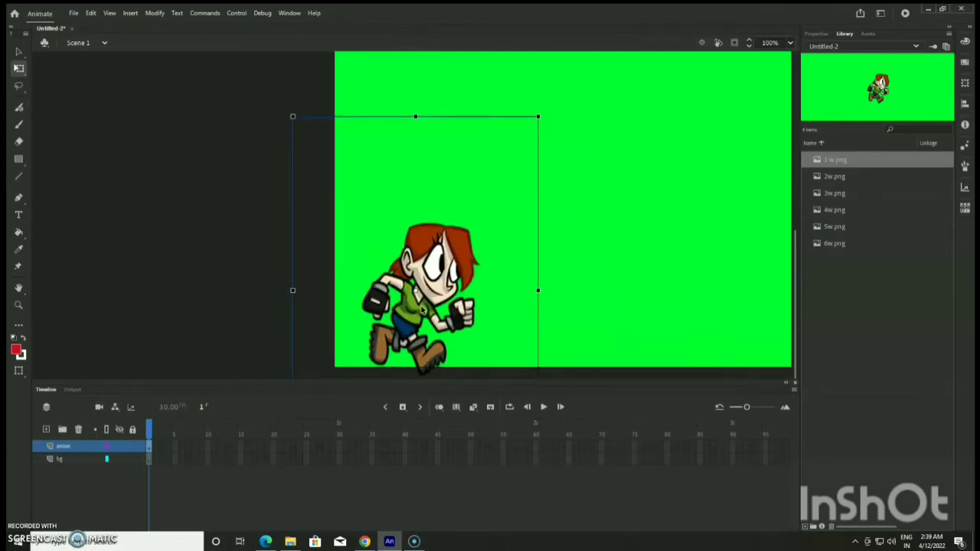
pyautogui.scroll(-2, 422, 309)
# Step: Move the 1w figure left and shrink it slightly more so it sits bottom-left
pyautogui.click(440, 353)
pyautogui.moveTo(321, 314); pyautogui.dragTo(309, 313)
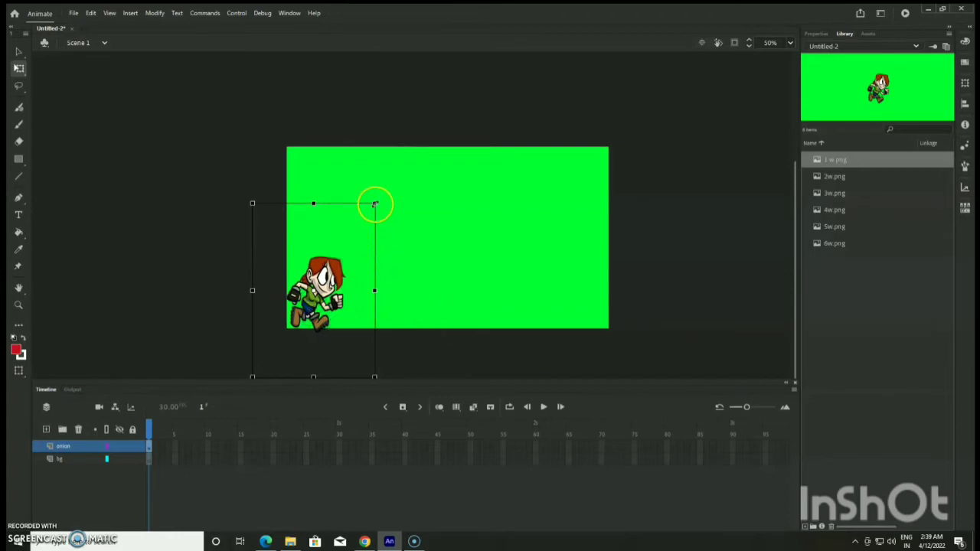
pyautogui.moveTo(374, 204); pyautogui.dragTo(365, 217)
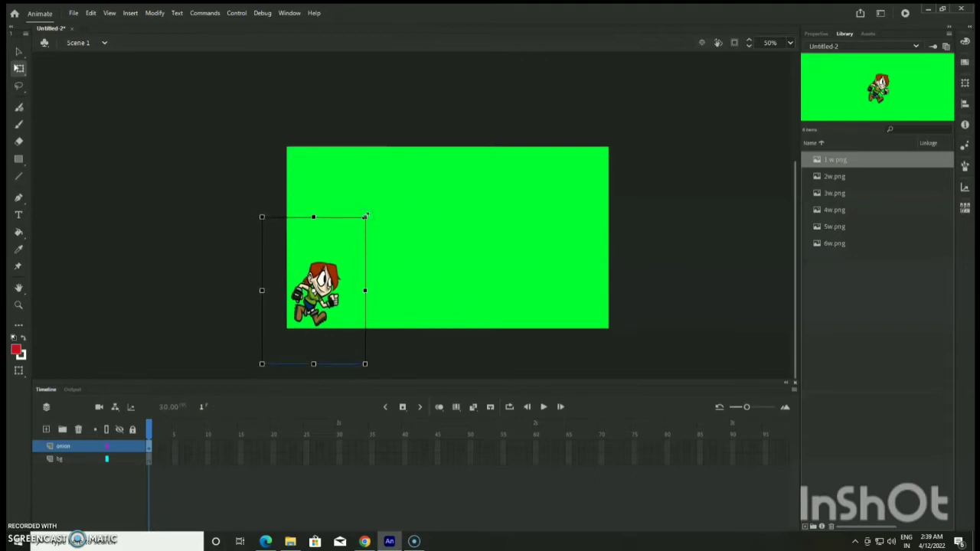
pyautogui.click(394, 356)
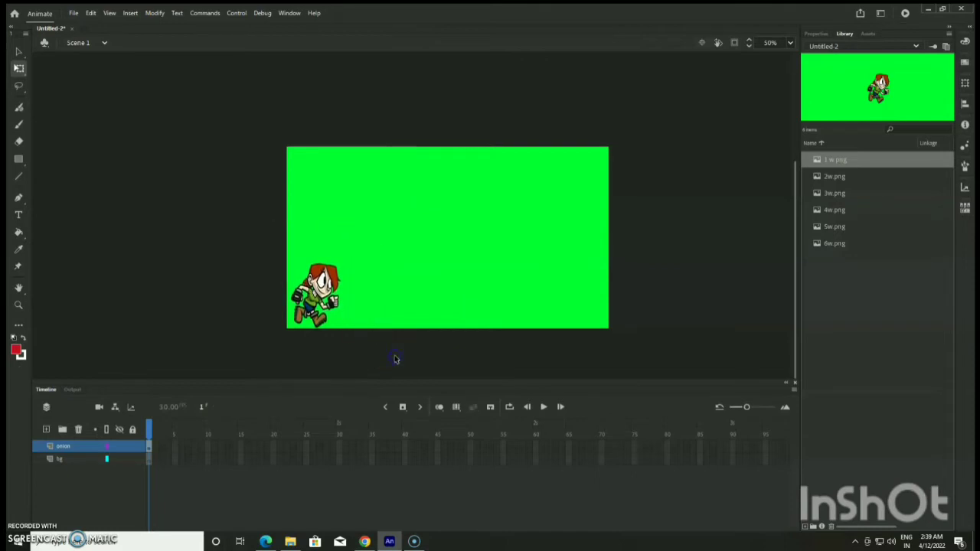
pyautogui.click(313, 323)
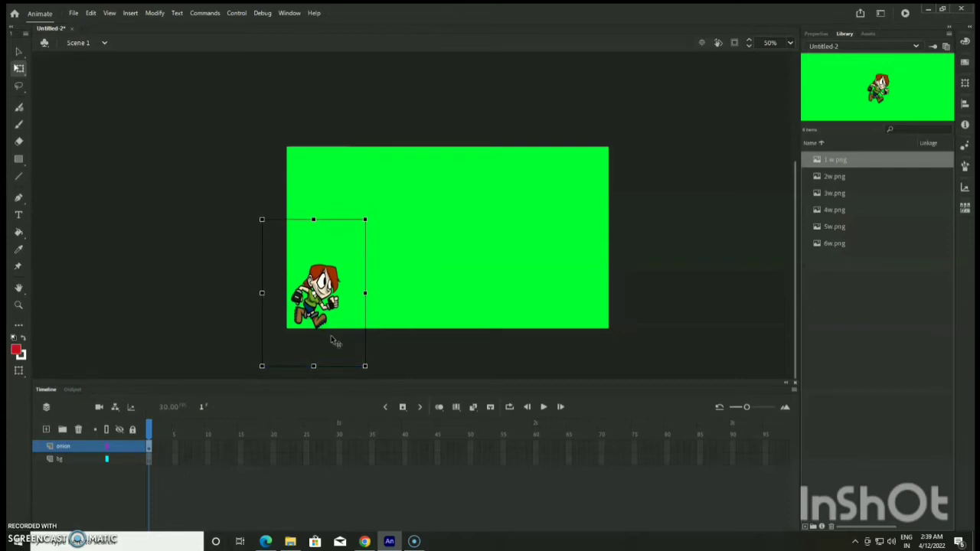
pyautogui.click(404, 349)
pyautogui.click(144, 444)
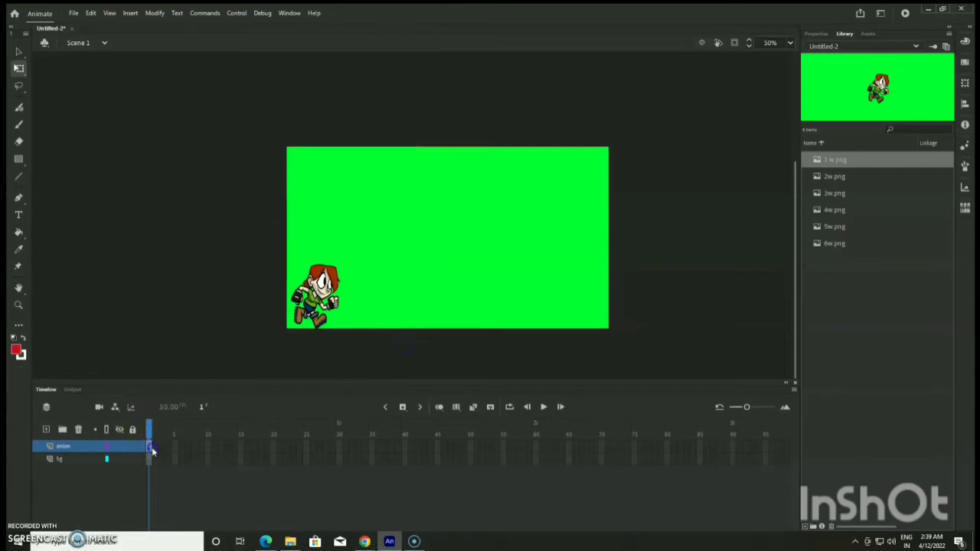
# Step: Insert a blank keyframe at frame 2 of the onion layer and turn on Onion Skin
pyautogui.click(157, 450)
pyautogui.rightClick(157, 450)
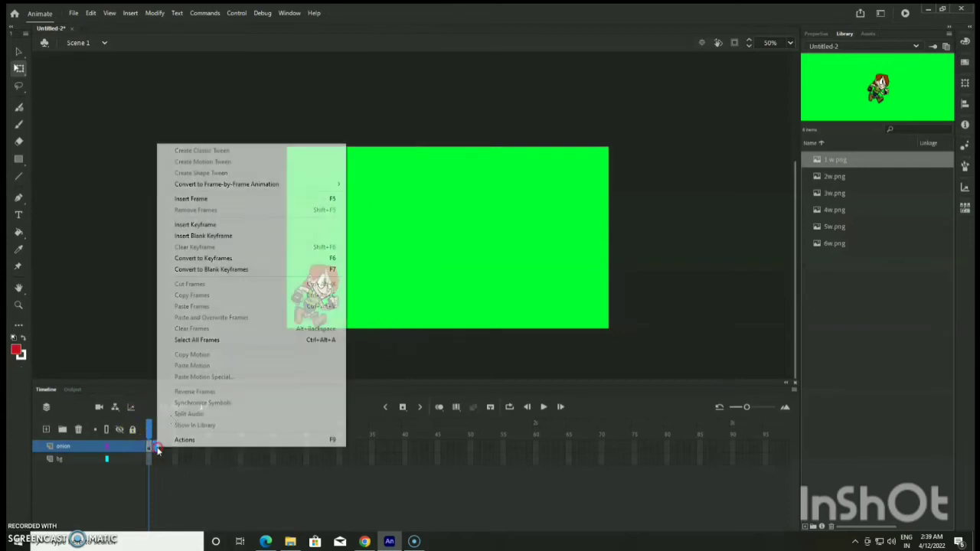
pyautogui.click(227, 236)
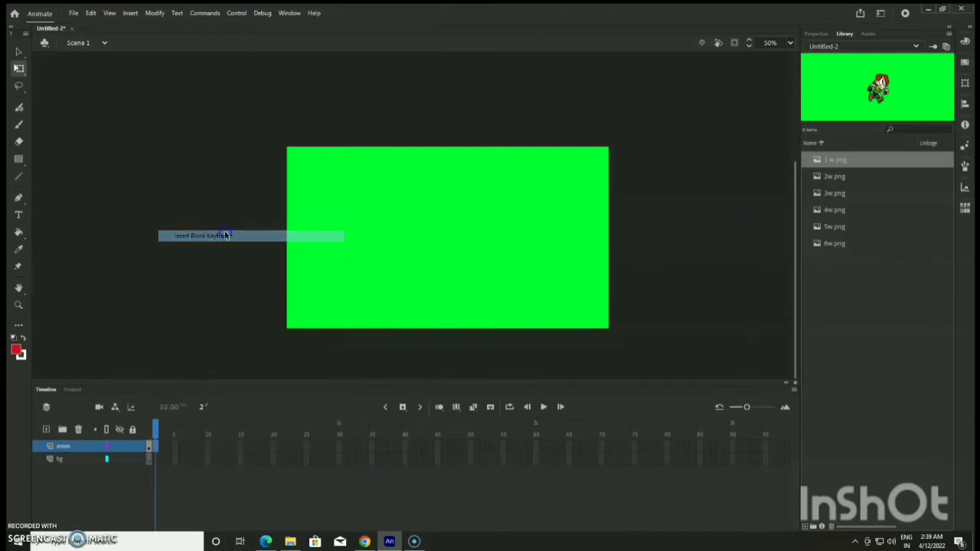
pyautogui.click(147, 447)
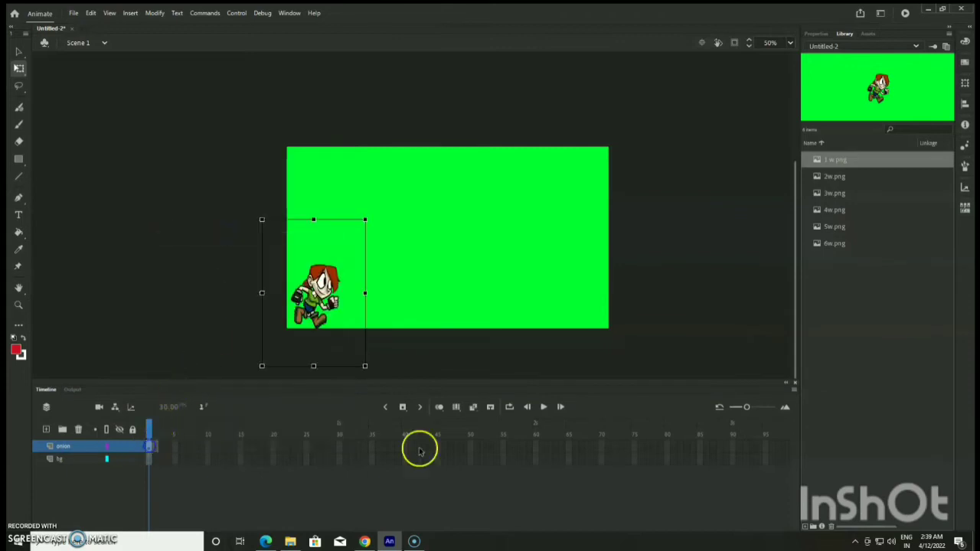
pyautogui.click(445, 411)
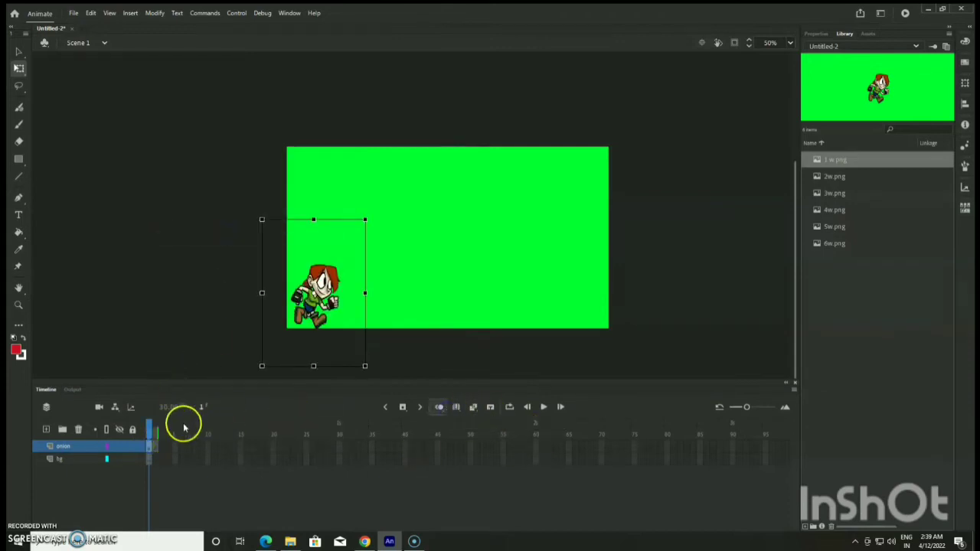
pyautogui.click(153, 449)
# Step: Place the 2w.png image from the Library onto the stage on frame 2
pyautogui.click(846, 177)
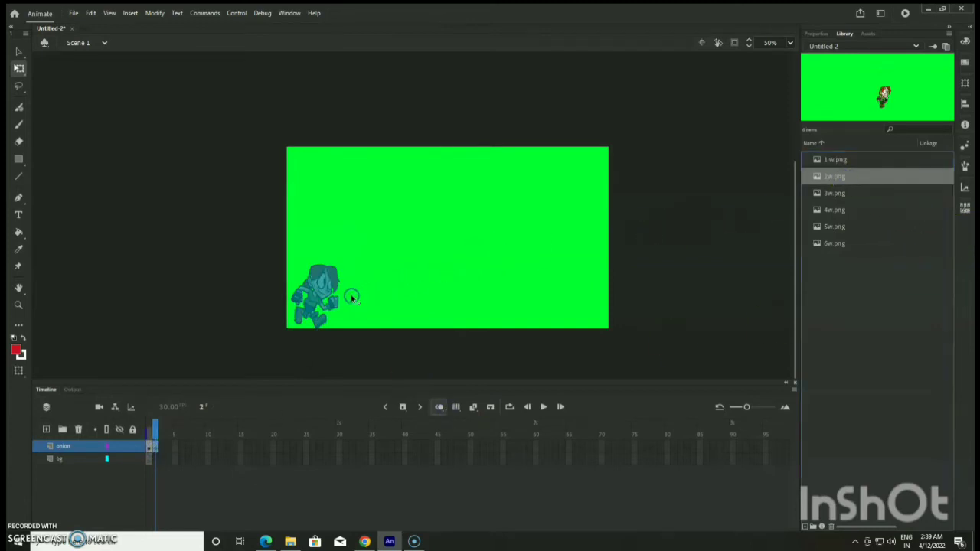
pyautogui.moveTo(351, 297); pyautogui.dragTo(351, 299)
pyautogui.scroll(5, 584, 243)
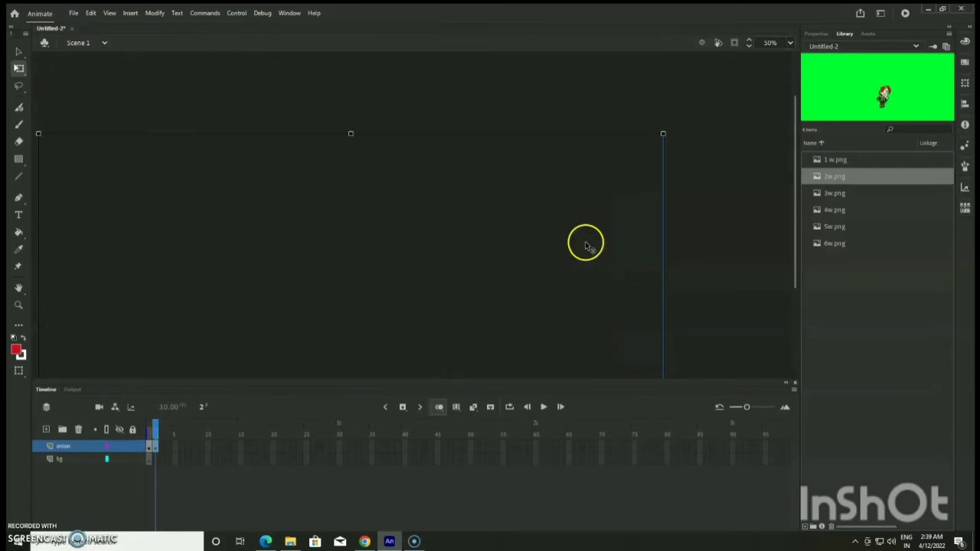
pyautogui.scroll(5, 125, 201)
pyautogui.scroll(-3, 393, 258)
pyautogui.scroll(1, 319, 199)
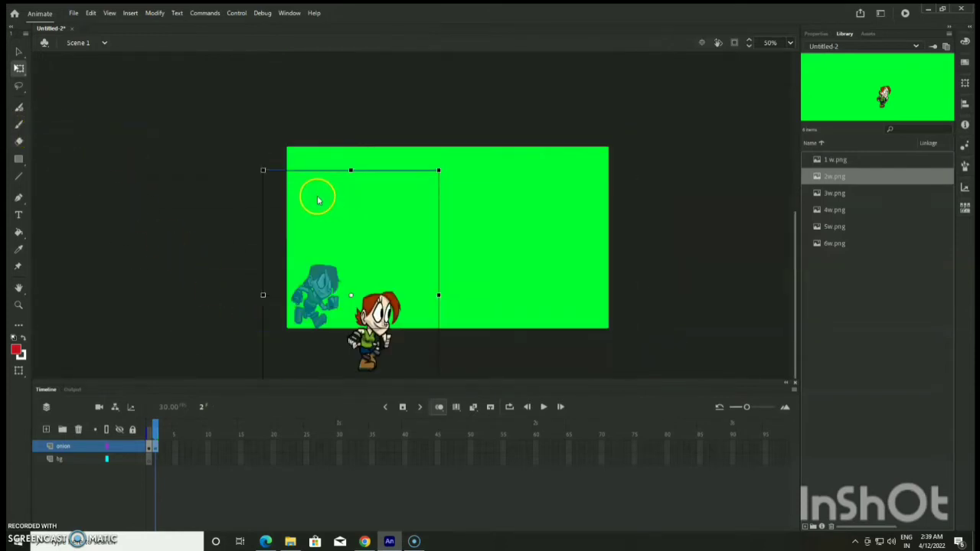
pyautogui.scroll(-1, 282, 177)
pyautogui.scroll(2, 281, 178)
# Step: Shrink 2w.png to match the first pose and nudge it just ahead of it
pyautogui.moveTo(281, 157)
pyautogui.mouseDown()
pyautogui.moveTo(262, 170)
pyautogui.moveTo(291, 227)
pyautogui.moveTo(267, 153)
pyautogui.mouseUp()
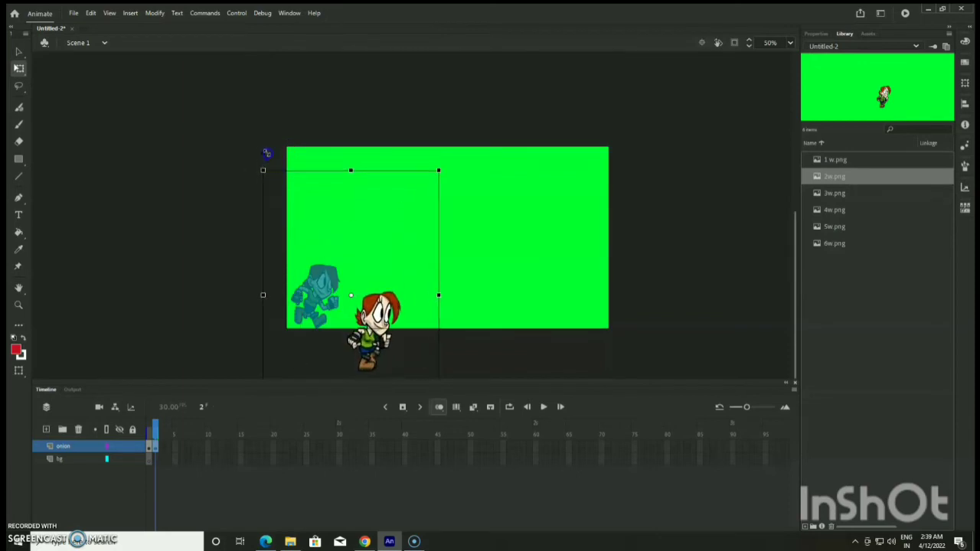
pyautogui.moveTo(354, 348); pyautogui.dragTo(345, 306)
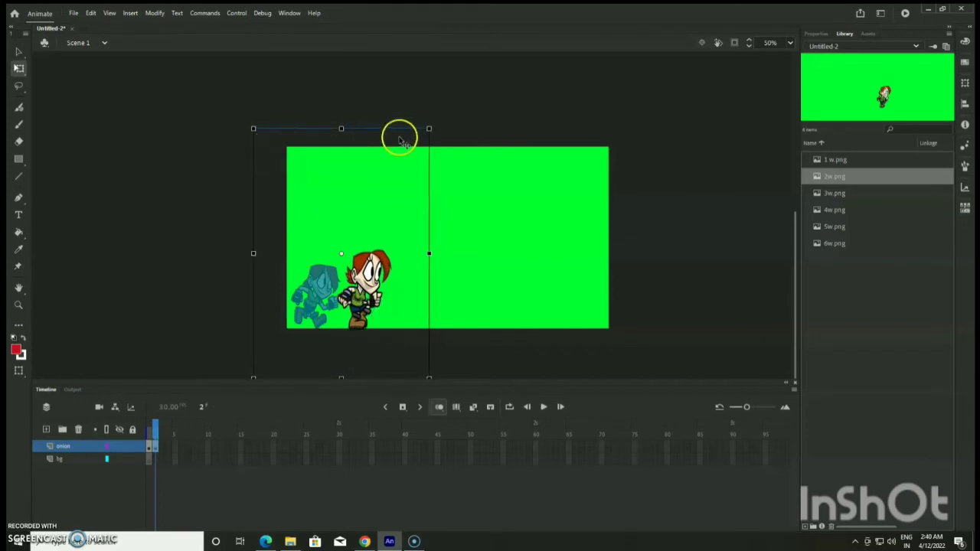
pyautogui.moveTo(428, 130); pyautogui.dragTo(422, 153)
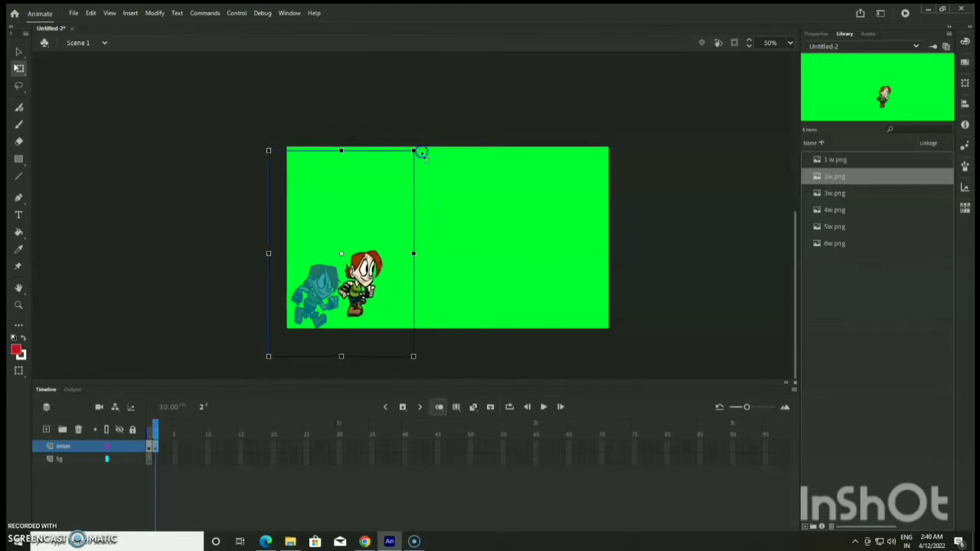
pyautogui.press('Down')
pyautogui.press('Down')
pyautogui.press('Down')
pyautogui.press('Down')
pyautogui.press('Down')
pyautogui.press('Down')
pyautogui.press('Down')
pyautogui.press('Down')
pyautogui.press('Down')
pyautogui.press('Down')
pyautogui.press('Down')
pyautogui.press('Down')
pyautogui.press('Down')
pyautogui.press('Down')
pyautogui.press('Down')
pyautogui.press('Down')
pyautogui.press('Down')
pyautogui.press('Down')
pyautogui.press('Down')
pyautogui.press('Down')
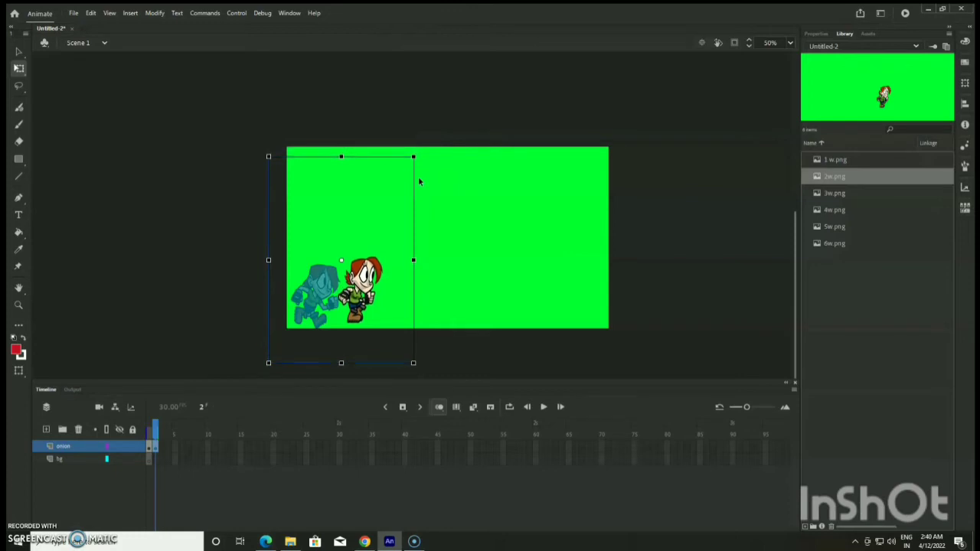
pyautogui.press('Left')
pyautogui.press('Left')
pyautogui.press('Left')
pyautogui.press('Left')
pyautogui.press('Left')
pyautogui.press('Left')
pyautogui.press('Left')
pyautogui.press('Left')
pyautogui.press('Left')
pyautogui.press('Left')
pyautogui.press('Left')
pyautogui.press('Left')
pyautogui.press('Left')
pyautogui.press('Left')
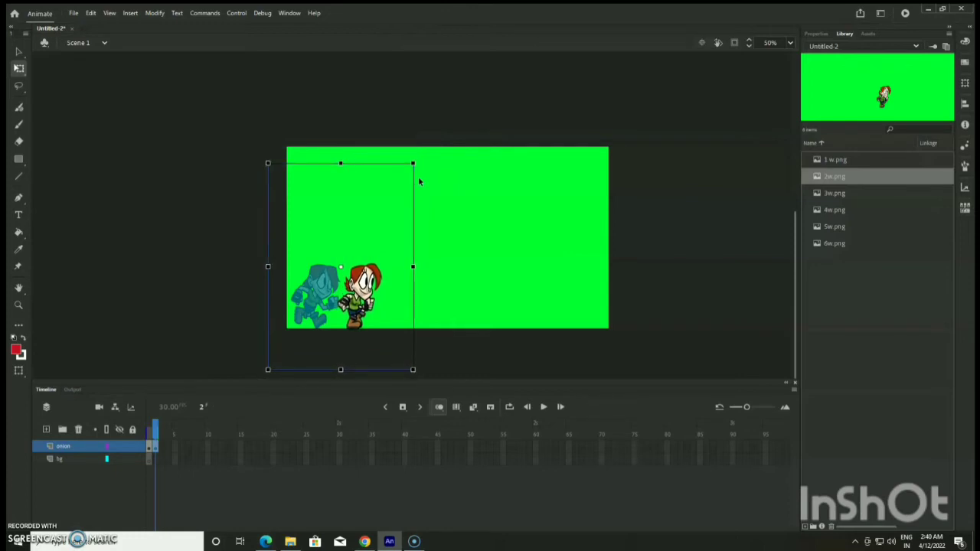
pyautogui.press('Left')
pyautogui.press('Left')
pyautogui.press('Left')
pyautogui.press('Left')
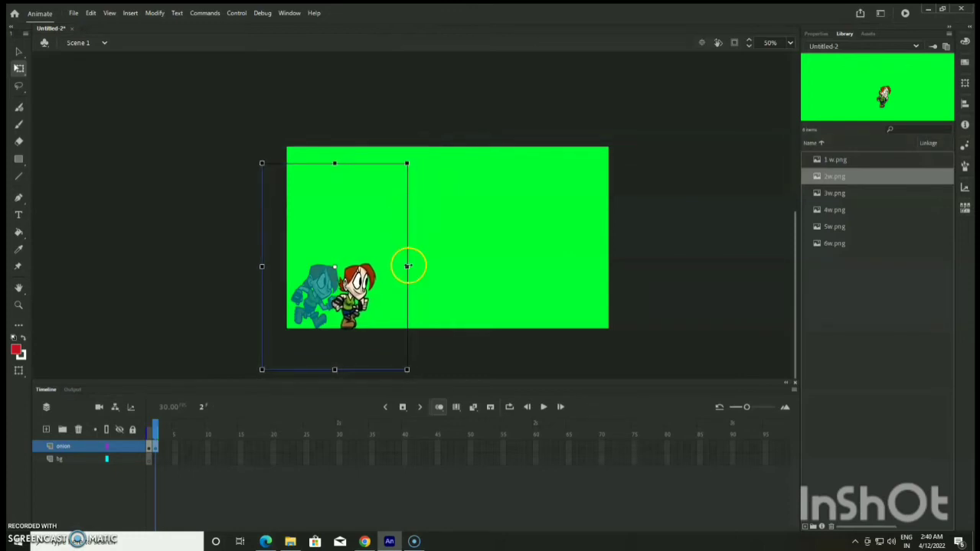
pyautogui.moveTo(408, 266); pyautogui.dragTo(415, 268)
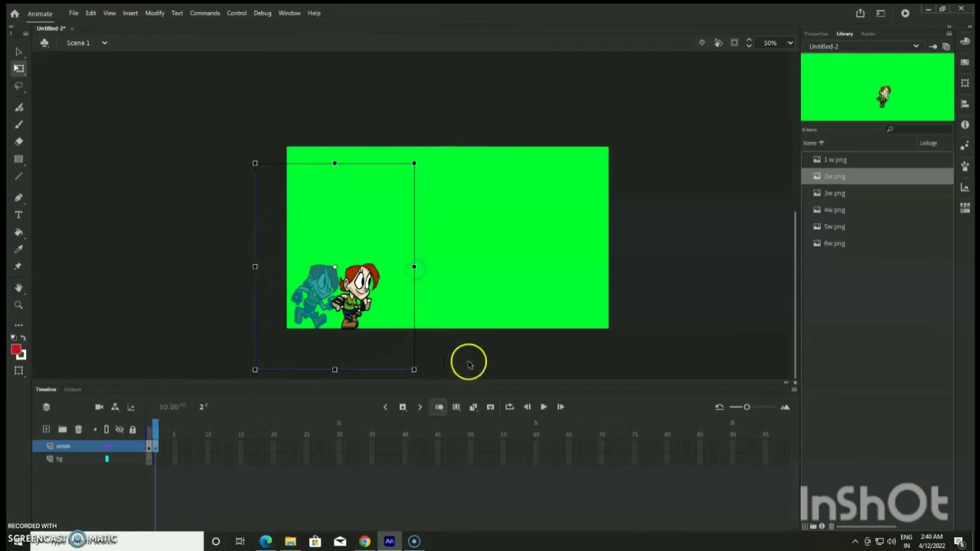
# Step: Flip between frames 1 and 2 to compare the two run poses
pyautogui.click(150, 450)
pyautogui.click(151, 451)
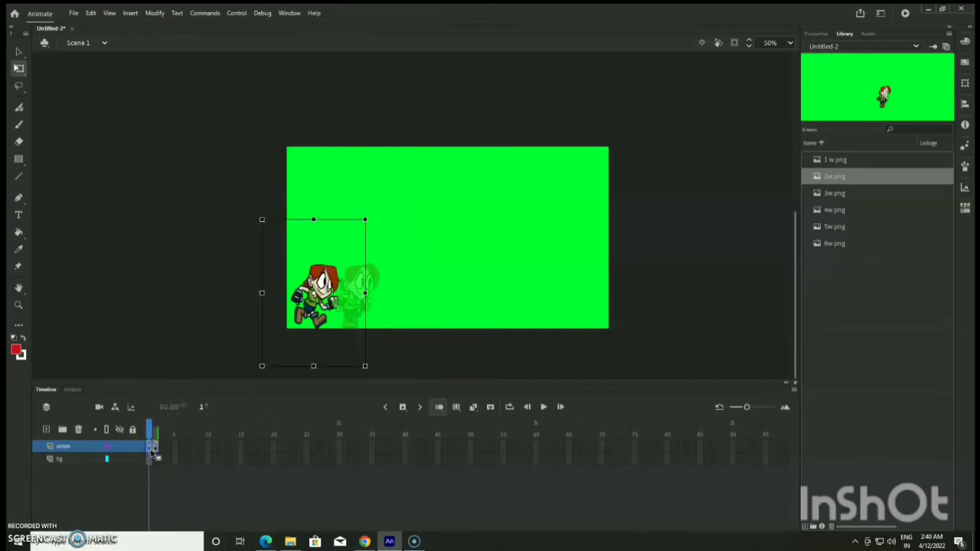
pyautogui.click(155, 450)
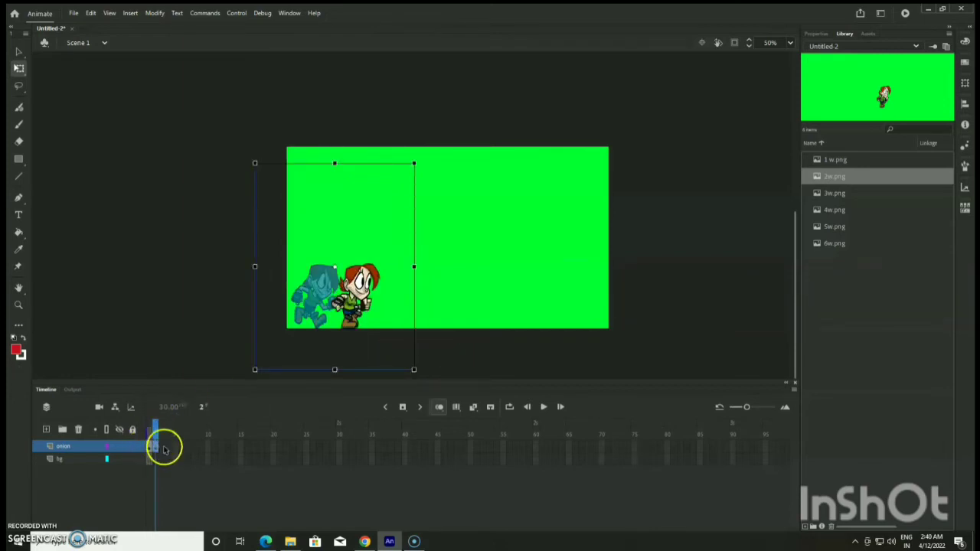
# Step: Insert a blank keyframe at frame 3 and drag 3w.png onto the stage
pyautogui.rightClick(156, 448)
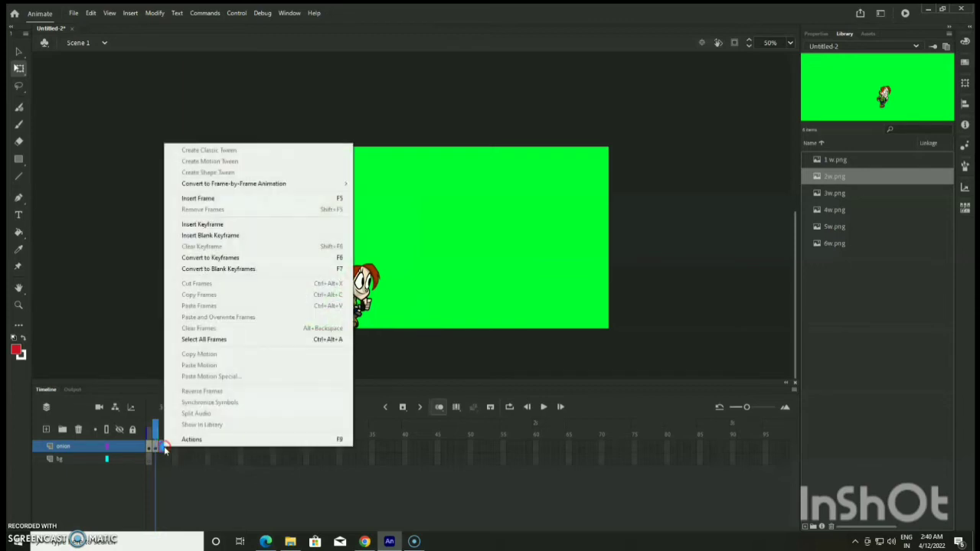
pyautogui.click(237, 236)
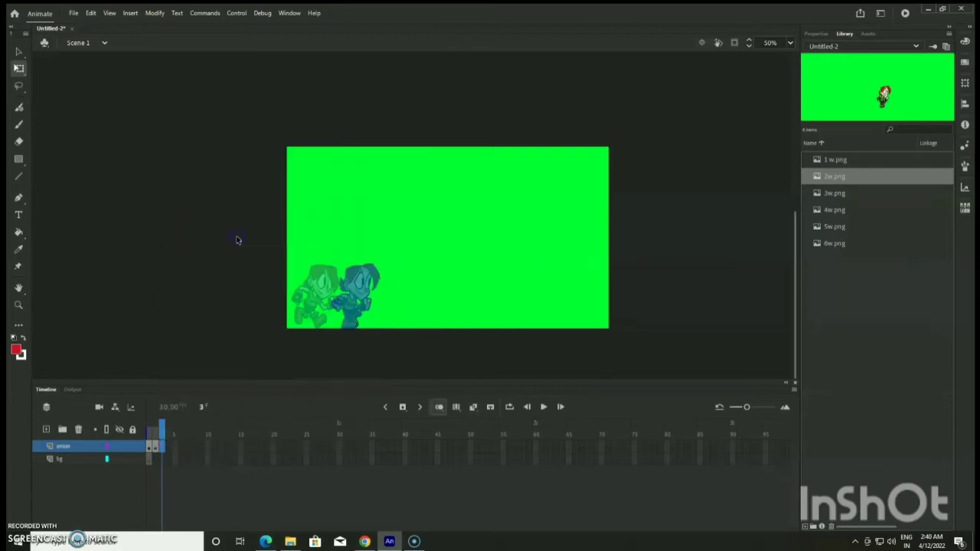
pyautogui.click(833, 193)
pyautogui.moveTo(614, 243); pyautogui.dragTo(386, 283)
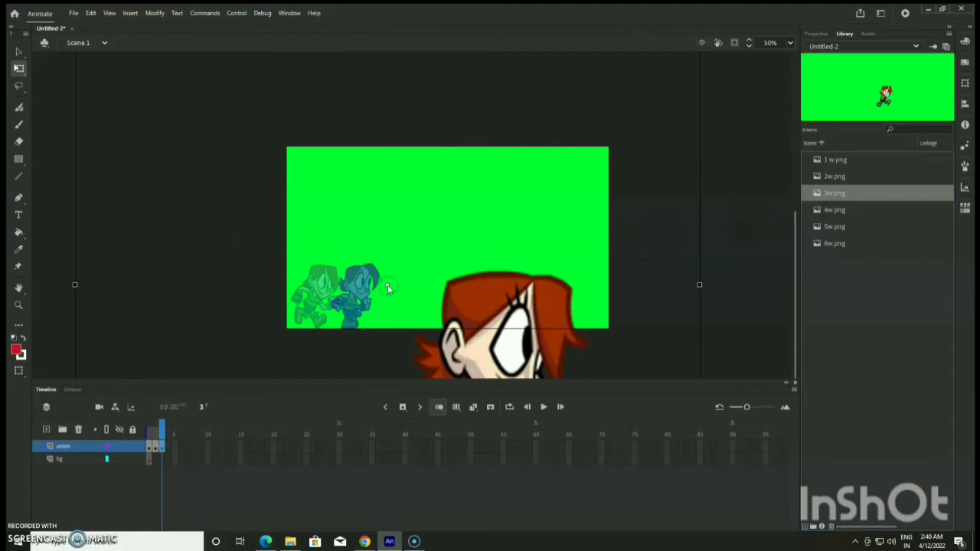
pyautogui.scroll(4, 93, 133)
pyautogui.scroll(3, 92, 134)
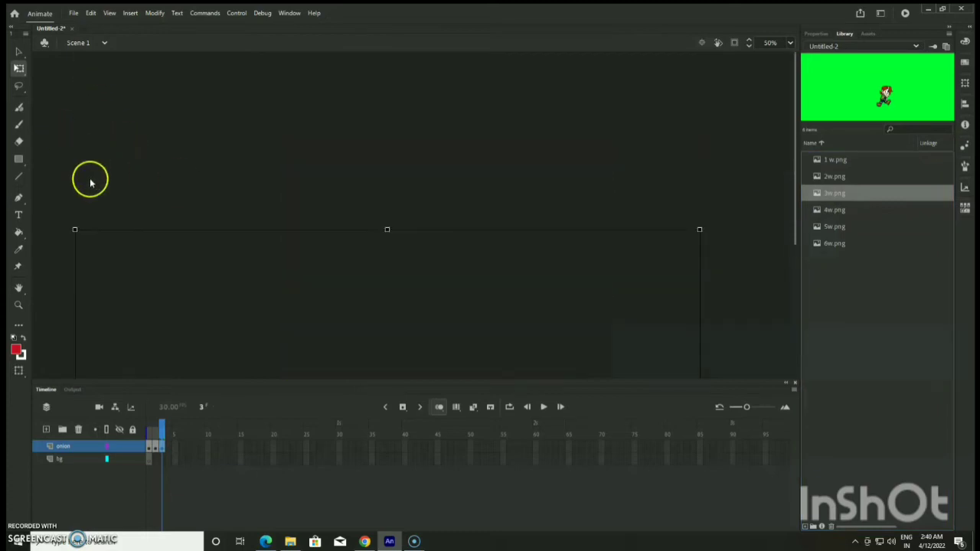
# Step: Resize 3w.png to match the other poses and nudge it up and right, ahead of pose 2
pyautogui.moveTo(72, 227); pyautogui.dragTo(282, 322)
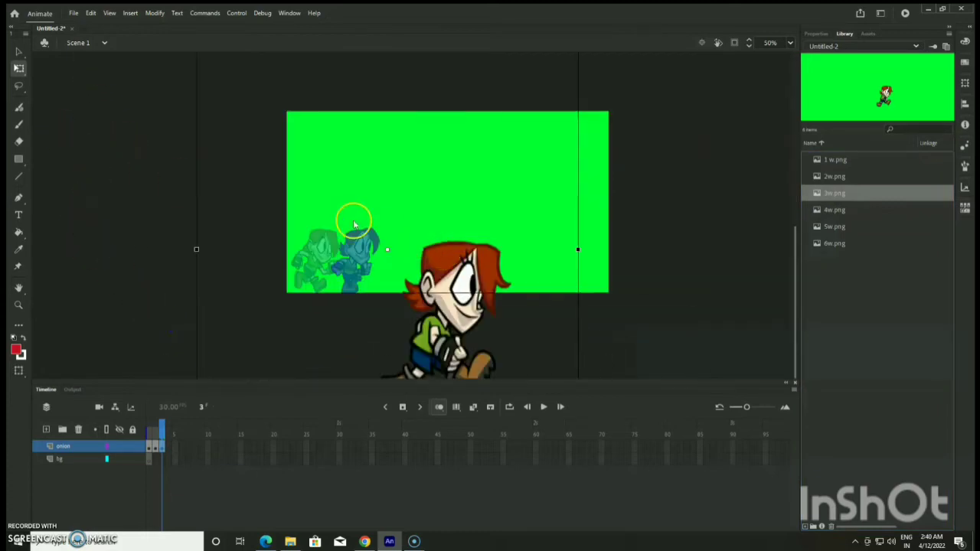
pyautogui.moveTo(197, 260); pyautogui.dragTo(231, 307)
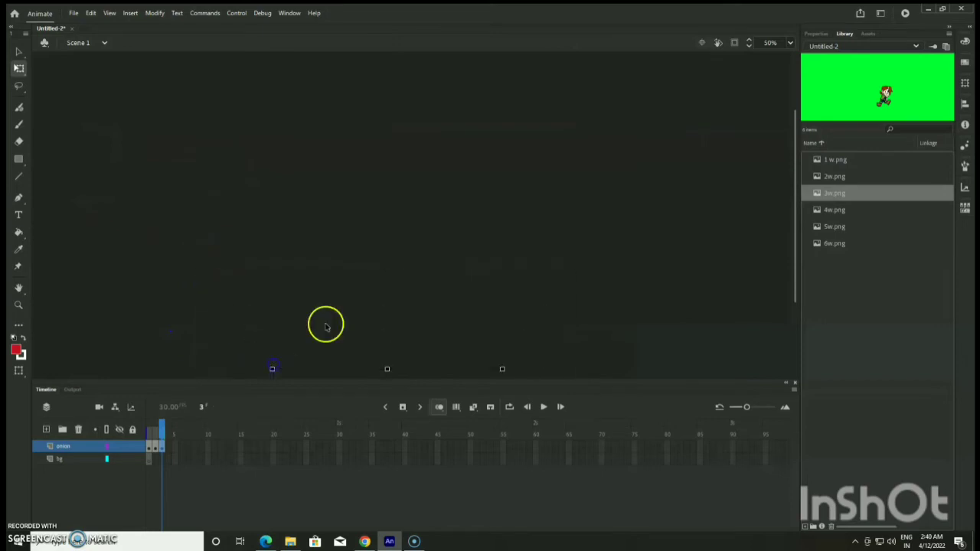
pyautogui.scroll(-5, 290, 358)
pyautogui.scroll(2, 376, 212)
pyautogui.moveTo(270, 83); pyautogui.dragTo(303, 143)
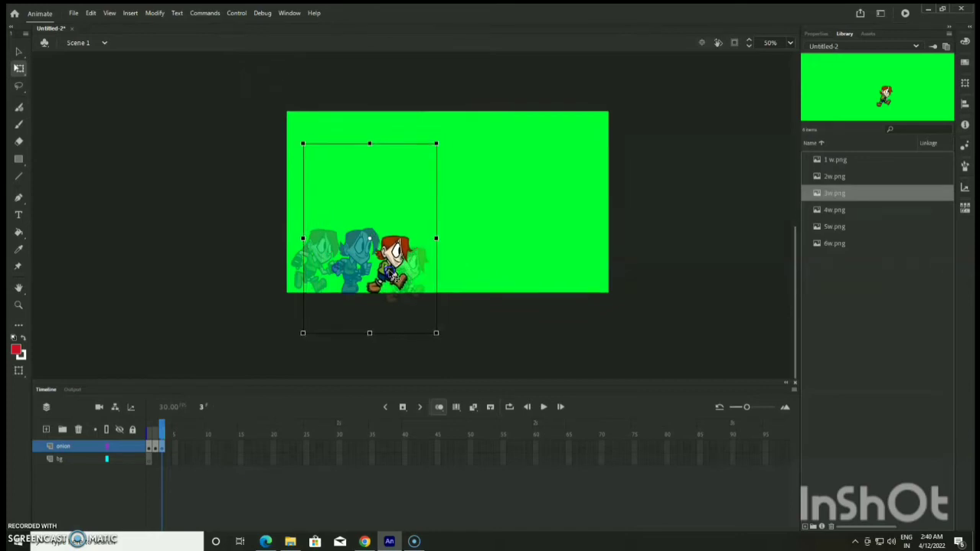
pyautogui.moveTo(435, 143); pyautogui.dragTo(444, 137)
pyautogui.press('Up')
pyautogui.press('Up')
pyautogui.press('Up')
pyautogui.press('Up')
pyautogui.press('Up')
pyautogui.press('Right')
pyautogui.press('Right')
pyautogui.press('Right')
pyautogui.press('Right')
pyautogui.press('Right')
pyautogui.press('Right')
pyautogui.click(448, 332)
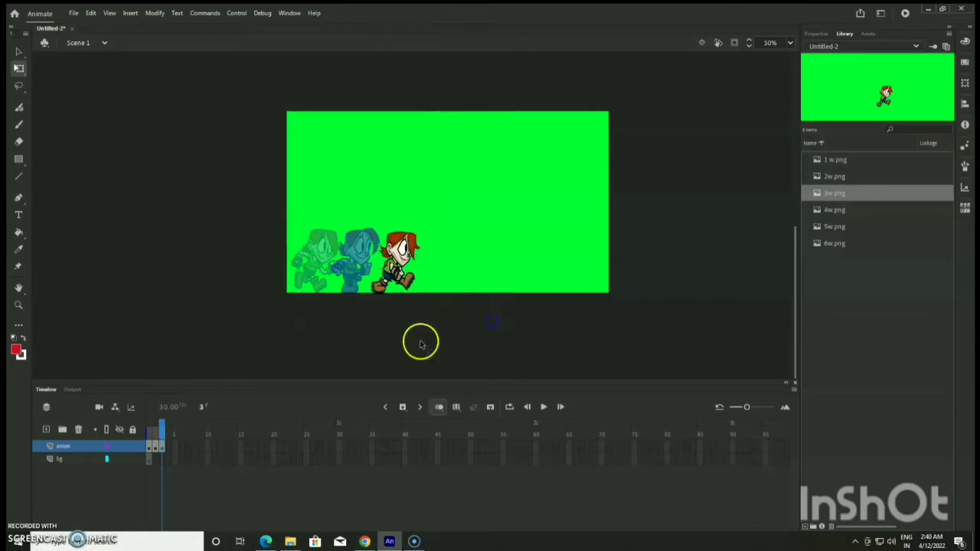
# Step: Step through frames 1, 2 and 3 to review the run sequence
pyautogui.click(149, 448)
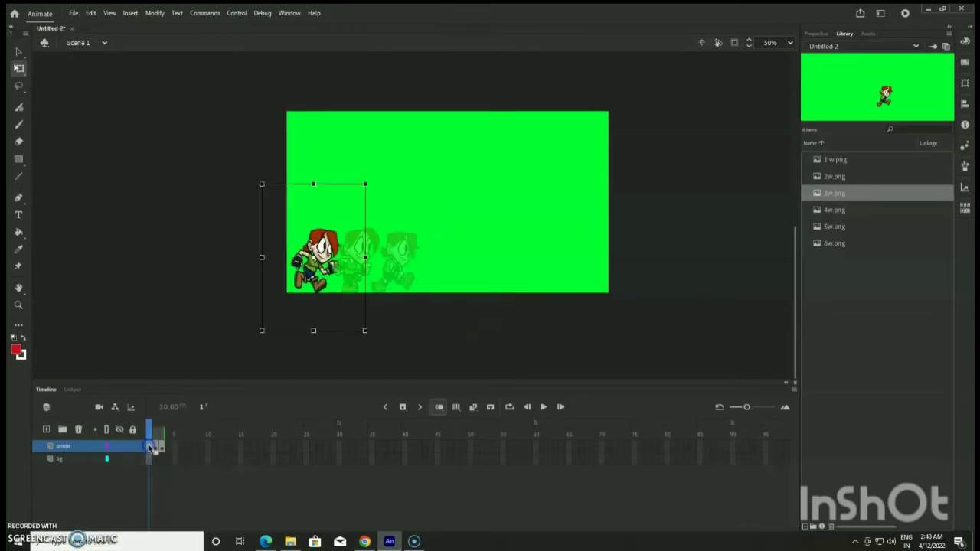
pyautogui.click(154, 450)
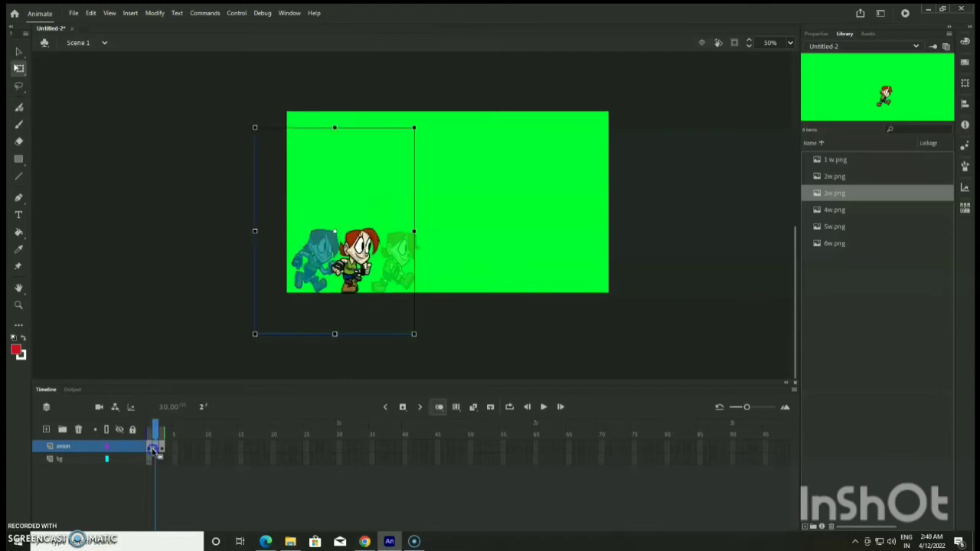
pyautogui.click(160, 450)
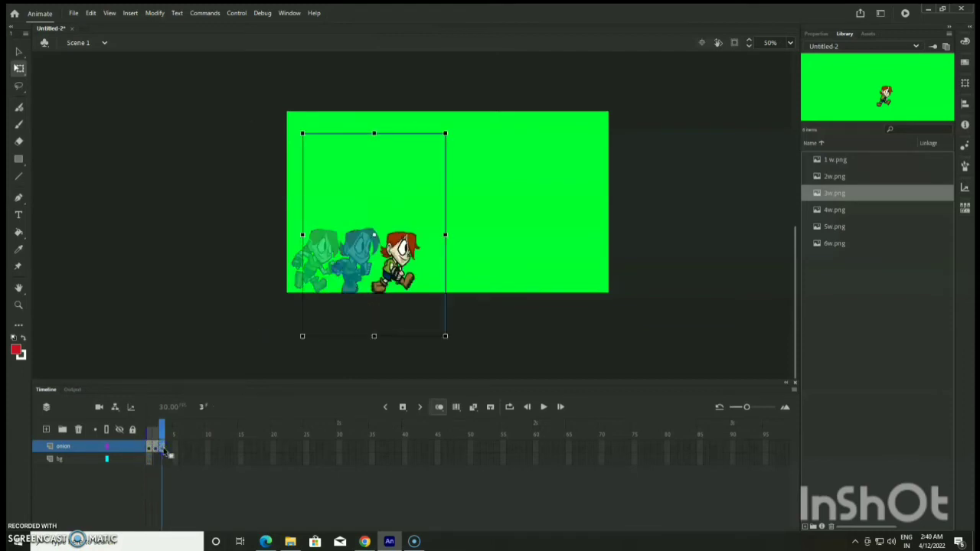
# Step: Add a blank keyframe at frame 4 holding 4w.png, then scrub the run and select all six frames
pyautogui.rightClick(168, 451)
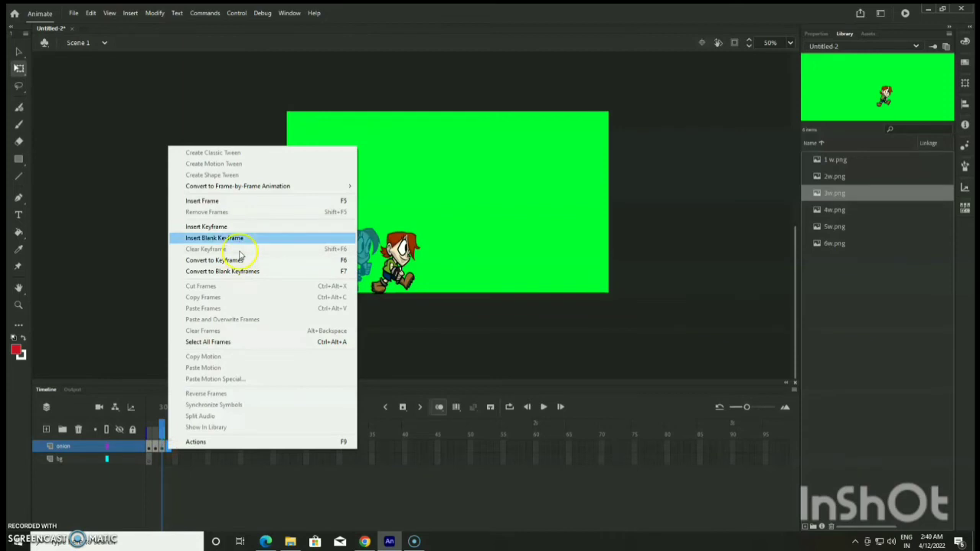
pyautogui.click(235, 238)
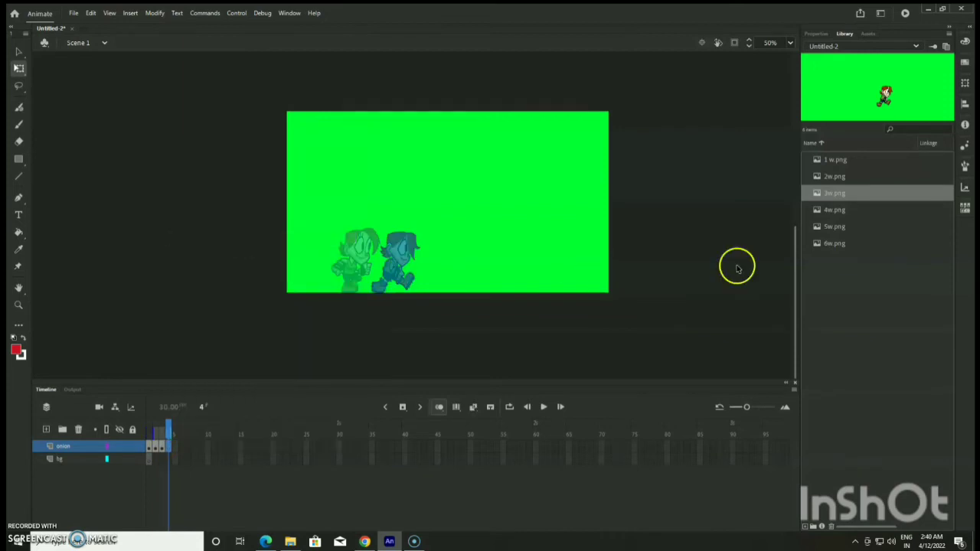
pyautogui.click(844, 210)
pyautogui.moveTo(477, 247); pyautogui.dragTo(474, 243)
pyautogui.scroll(3, 426, 201)
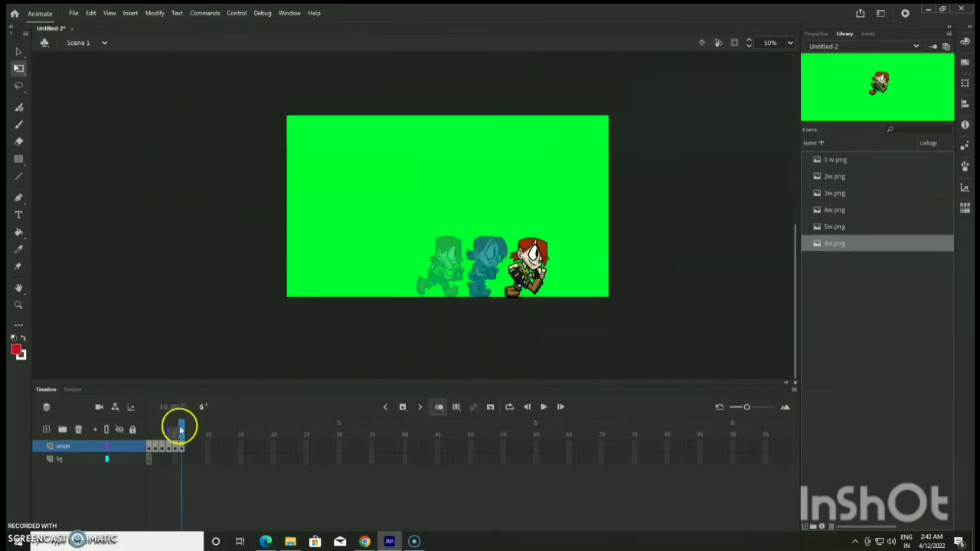
pyautogui.moveTo(176, 423); pyautogui.dragTo(149, 425)
pyautogui.moveTo(155, 452); pyautogui.dragTo(181, 448)
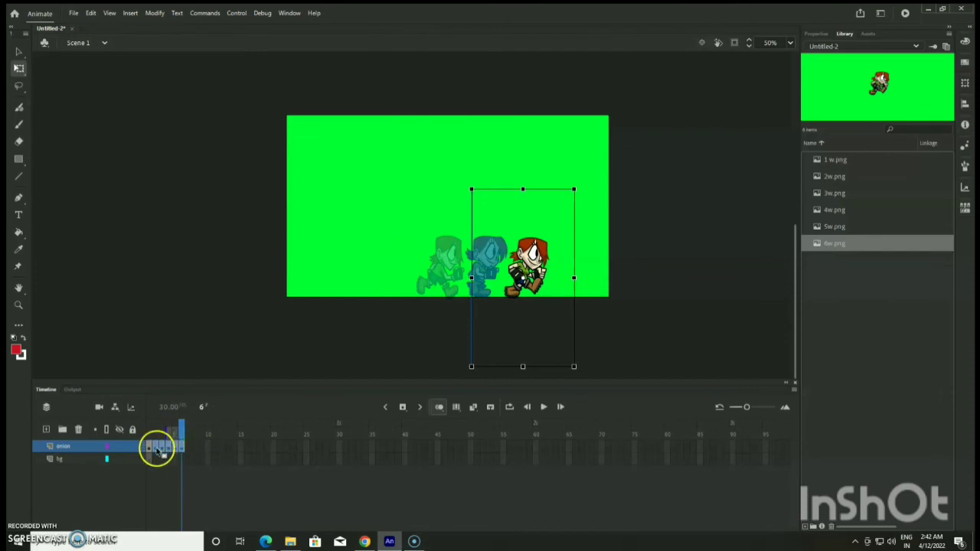
# Step: Shift the six run keyframes later on the onion layer, starting around frames 5–10
pyautogui.moveTo(158, 449); pyautogui.dragTo(184, 453)
pyautogui.click(184, 457)
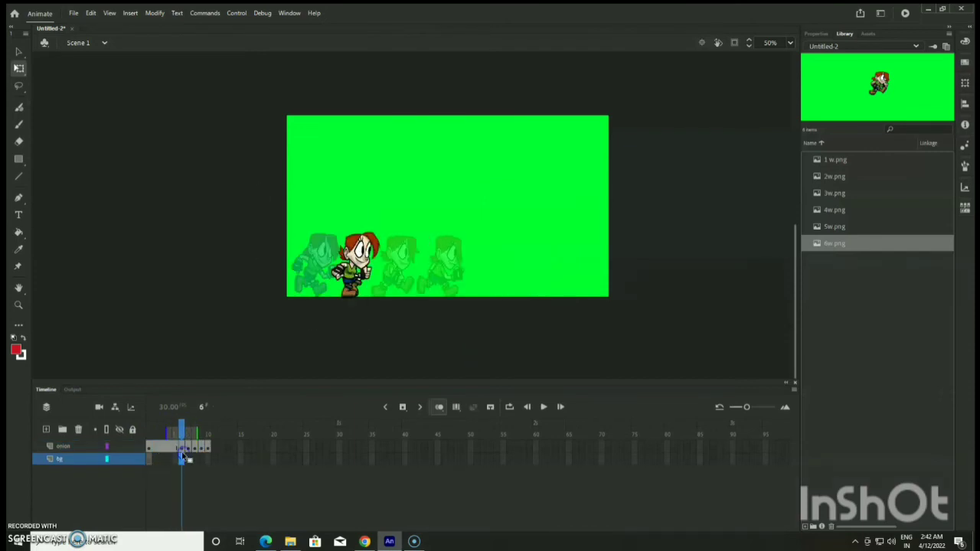
pyautogui.click(183, 448)
pyautogui.moveTo(187, 449); pyautogui.dragTo(211, 449)
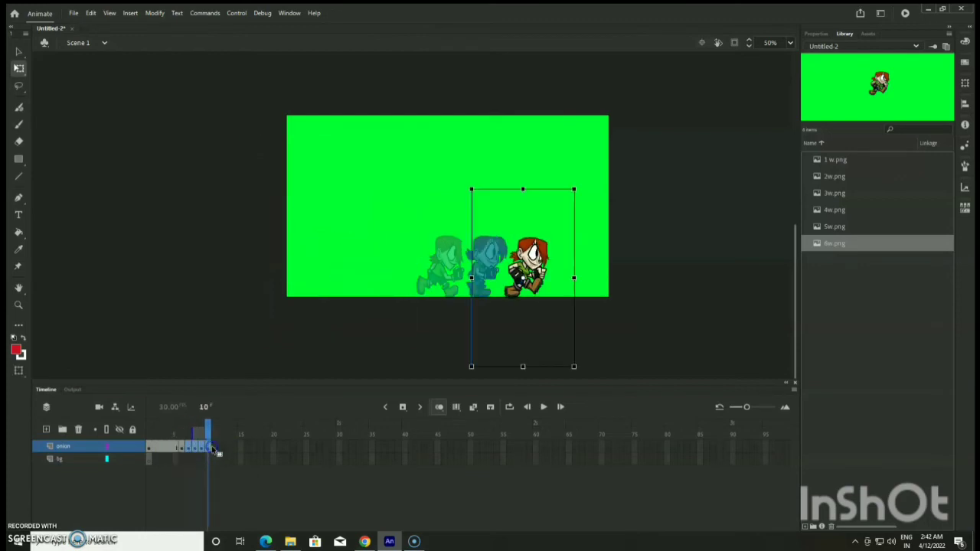
pyautogui.moveTo(189, 450); pyautogui.dragTo(219, 459)
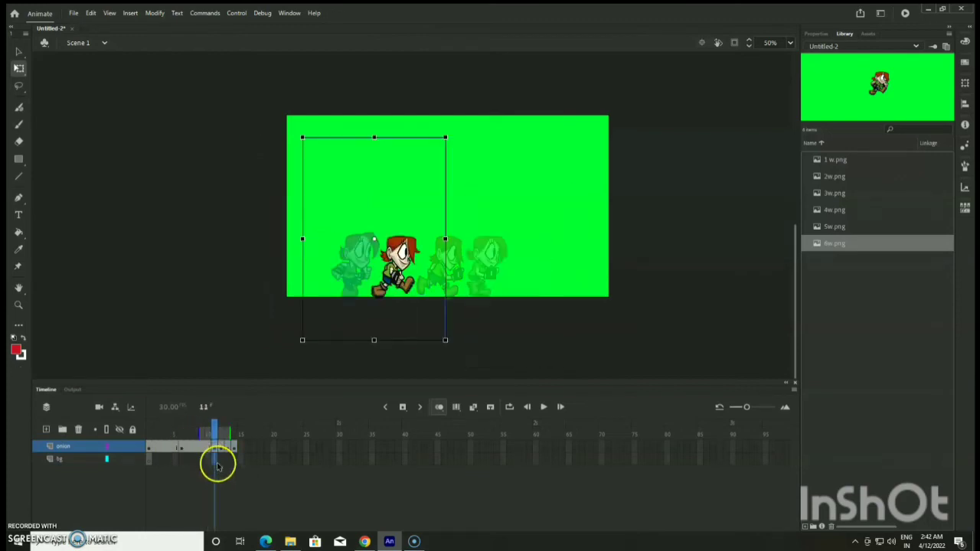
pyautogui.click(219, 457)
# Step: Push the remaining keyframes further apart so the cycle stretches to frame 23
pyautogui.click(232, 450)
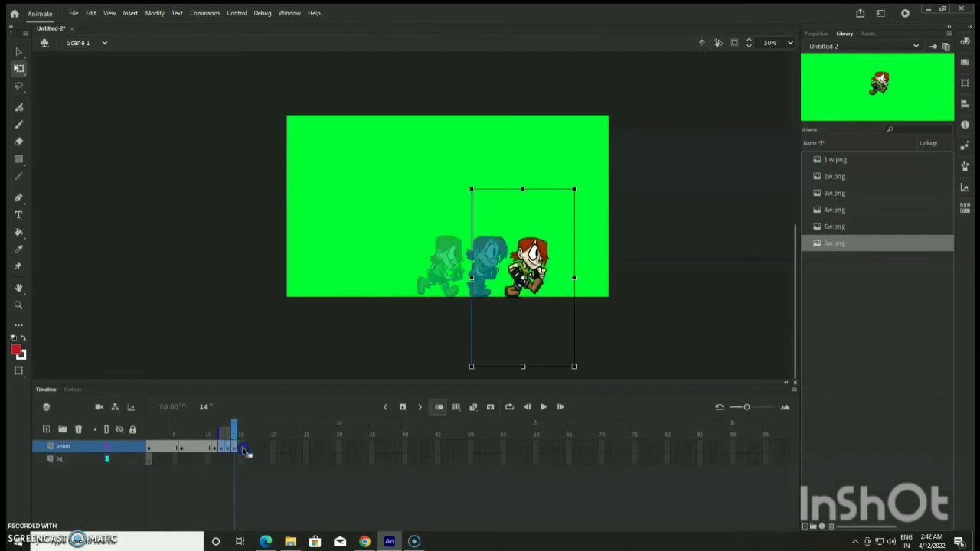
pyautogui.moveTo(233, 448); pyautogui.dragTo(246, 448)
pyautogui.click(251, 460)
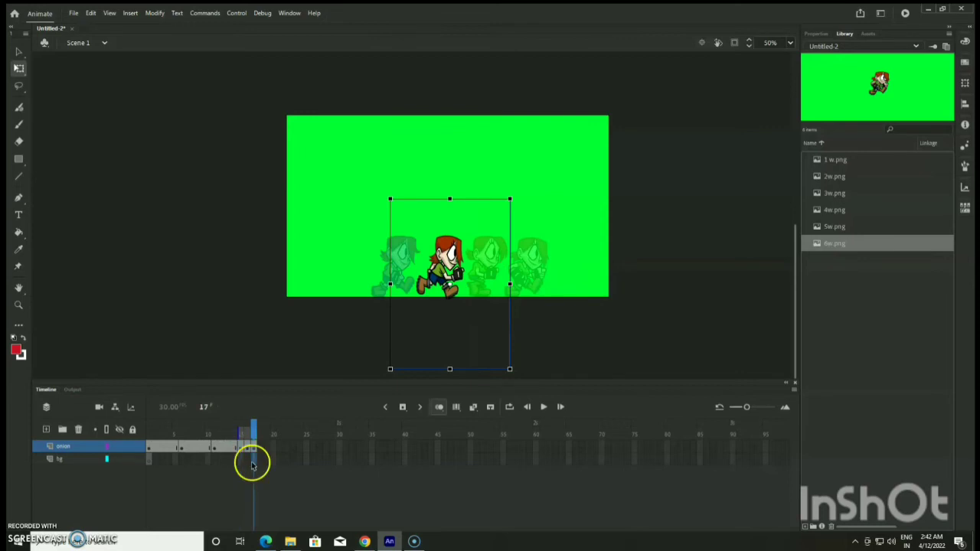
pyautogui.click(255, 449)
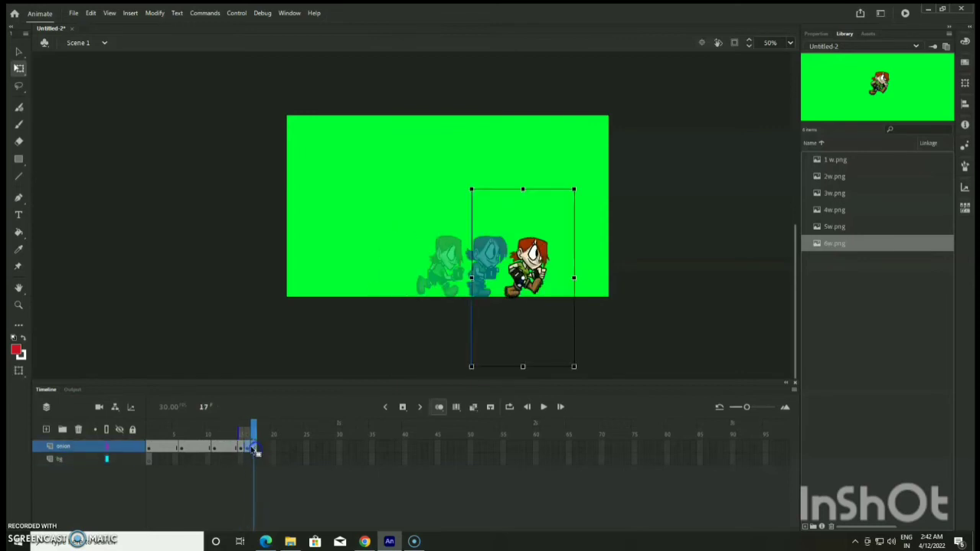
pyautogui.click(267, 451)
pyautogui.click(274, 459)
pyautogui.click(276, 450)
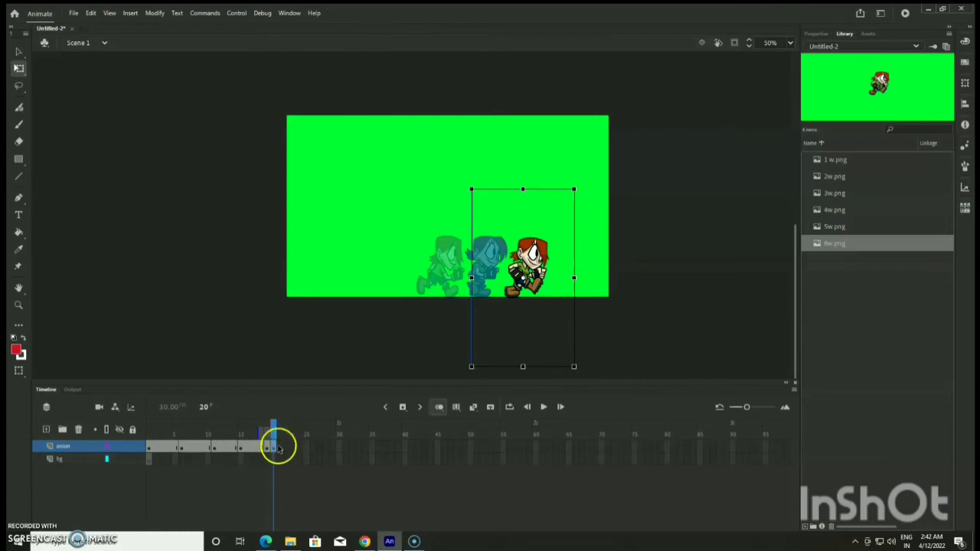
pyautogui.moveTo(298, 454); pyautogui.dragTo(151, 425)
# Step: Turn off onion skinning, play the cycle, and copy frames 1–23
pyautogui.click(441, 408)
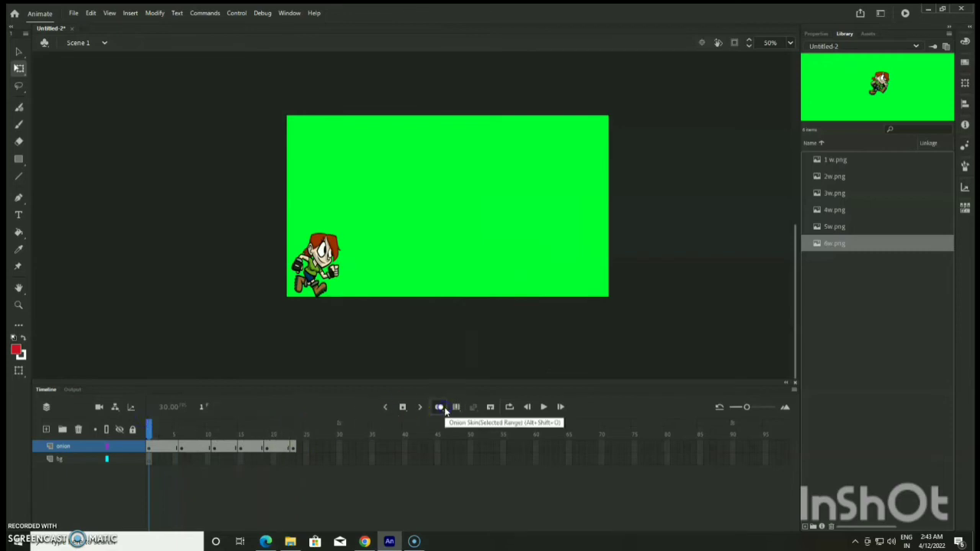
pyautogui.press('Return')
pyautogui.press('Return')
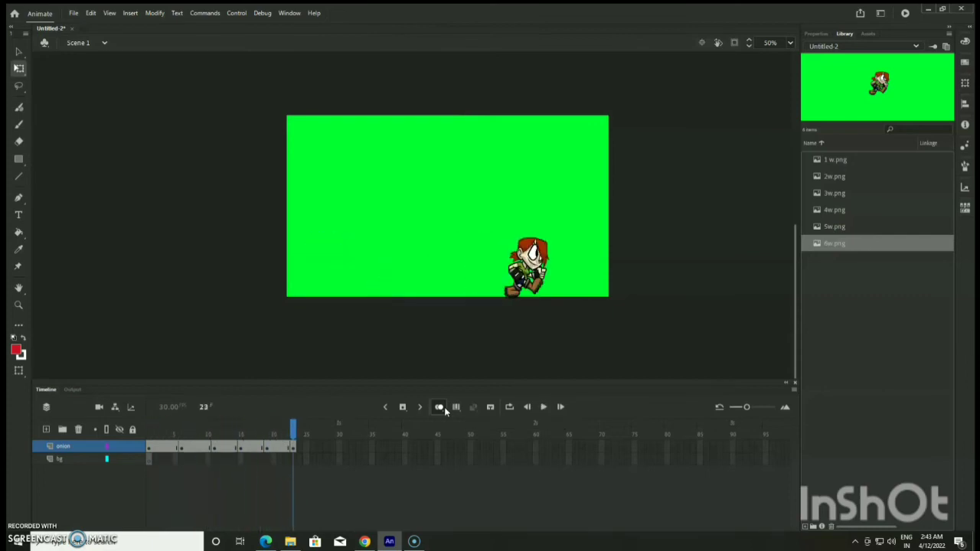
pyautogui.moveTo(154, 452); pyautogui.dragTo(292, 450)
pyautogui.rightClick(293, 450)
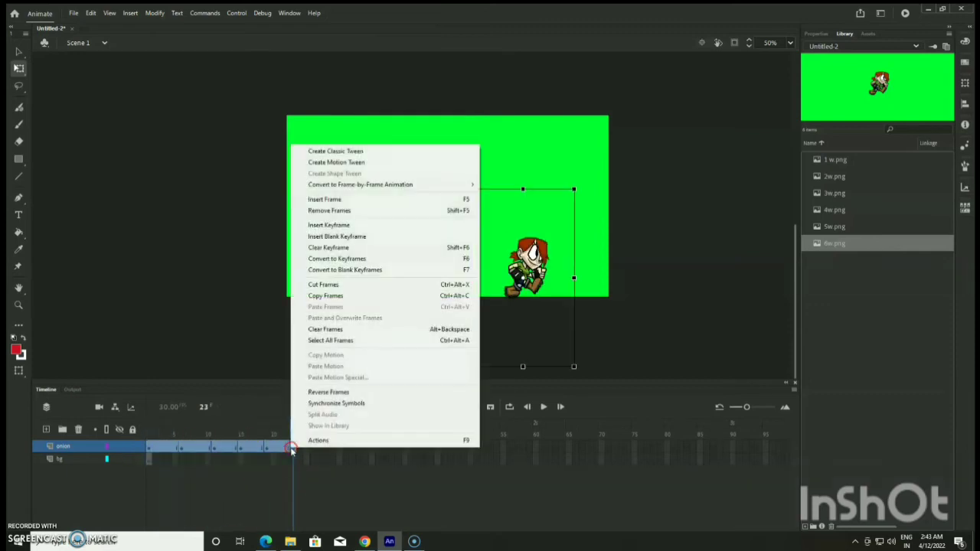
pyautogui.click(378, 299)
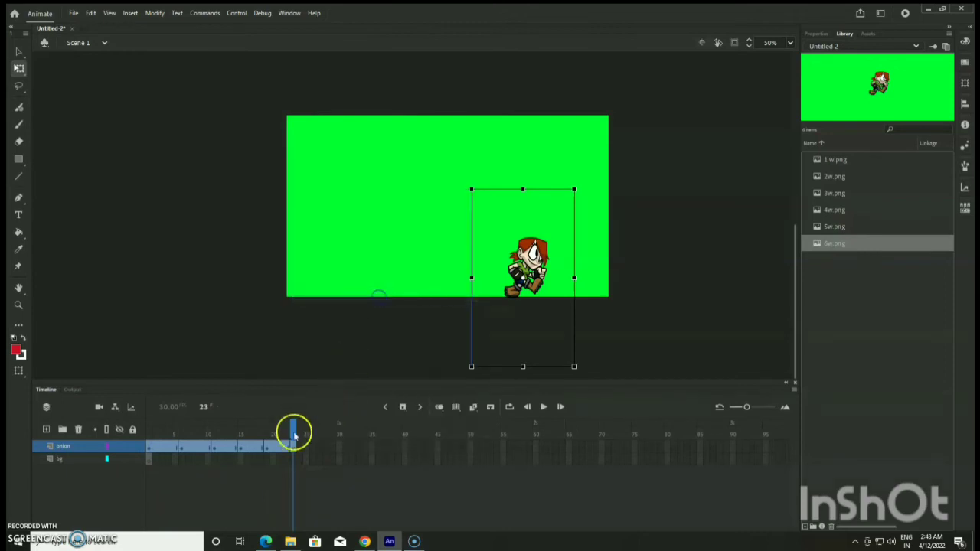
# Step: Paste the copied frames at frame 24, extending the cycle to about frame 46
pyautogui.click(299, 448)
pyautogui.rightClick(300, 448)
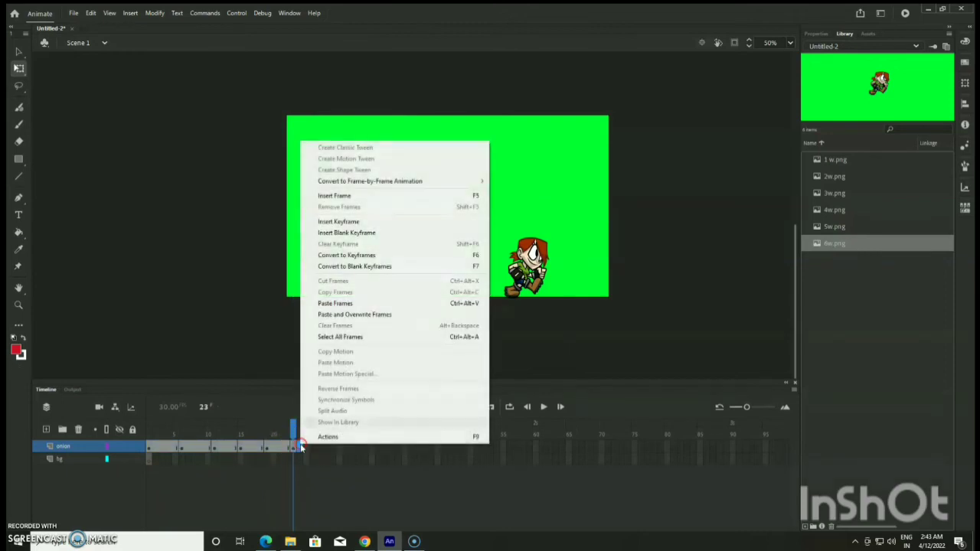
pyautogui.click(381, 304)
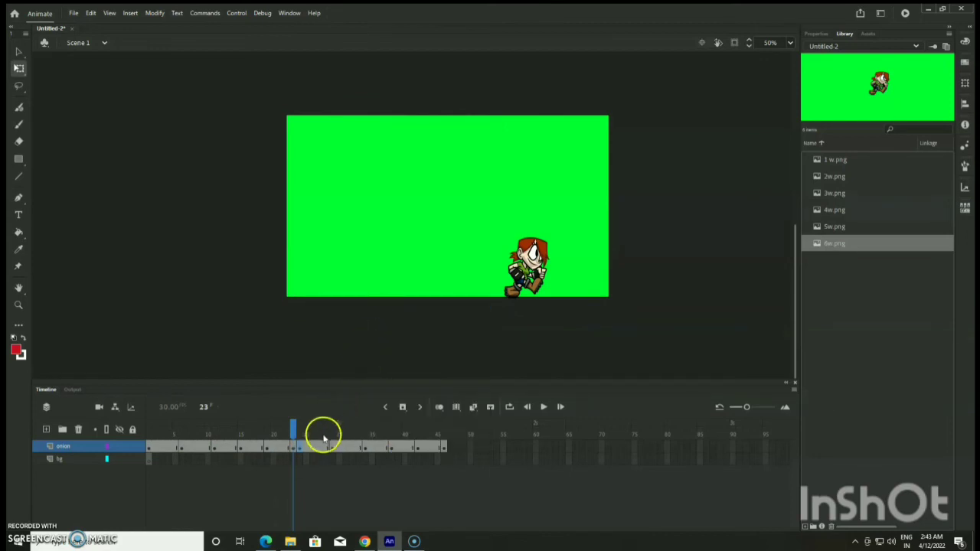
# Step: Replay the doubled run cycle from frame 1 and test it as Untitled-2.swf
pyautogui.moveTo(301, 428); pyautogui.dragTo(74, 413)
pyautogui.press('Return')
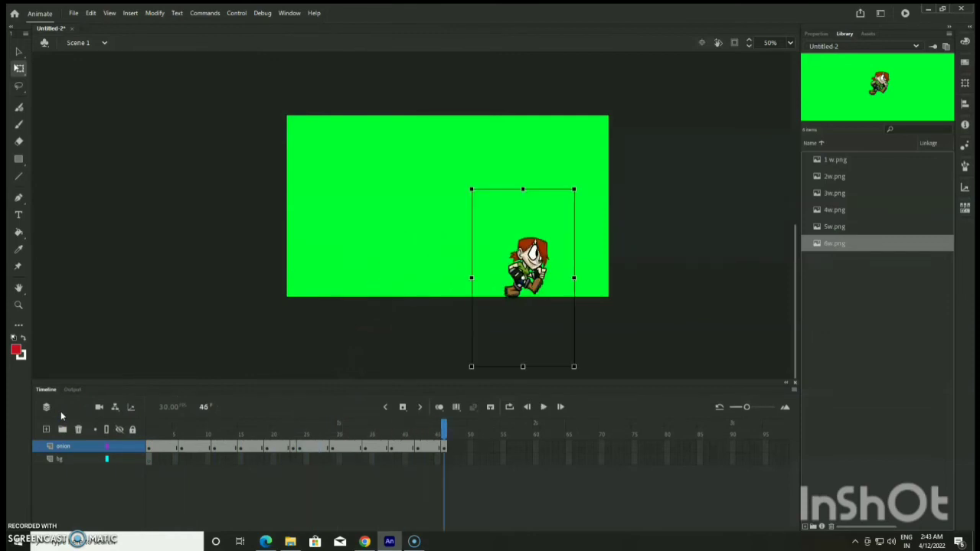
pyautogui.press('Return')
pyautogui.hotkey('ctrl', 'Return')
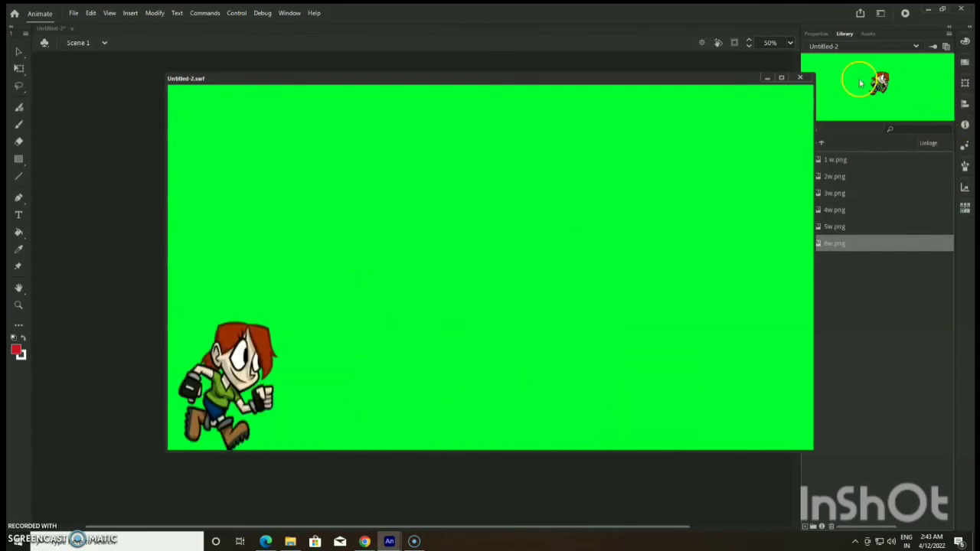
# Step: Close the SWF preview, remove duplicated frames 25–46, and replay the single cycle
pyautogui.click(800, 77)
pyautogui.moveTo(443, 448); pyautogui.dragTo(305, 448)
pyautogui.rightClick(301, 450)
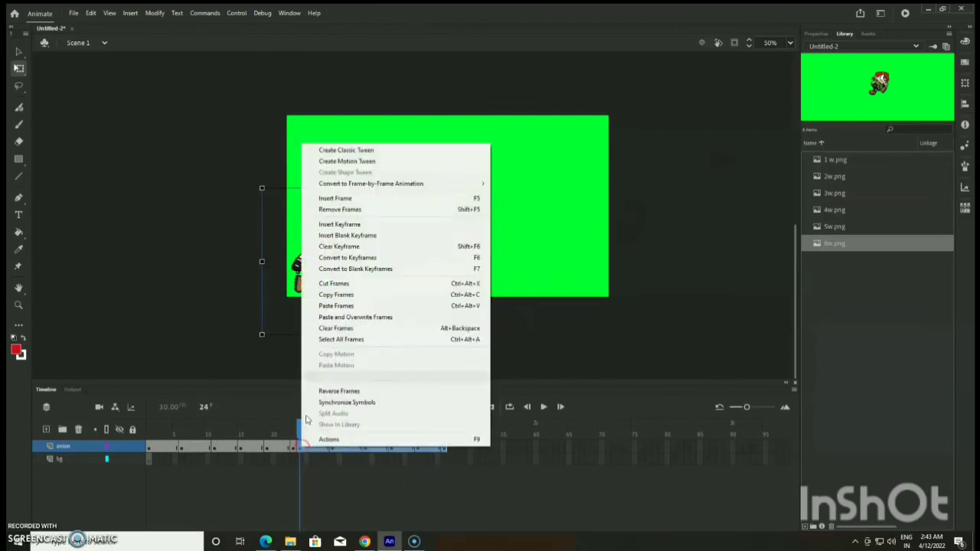
pyautogui.click(355, 211)
pyautogui.click(312, 484)
pyautogui.moveTo(291, 433); pyautogui.dragTo(135, 432)
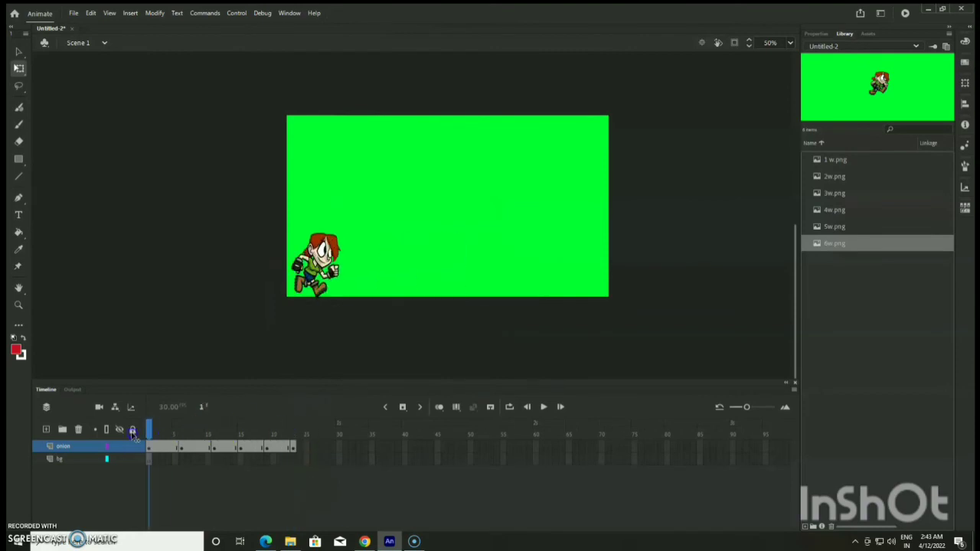
pyautogui.press('Return')
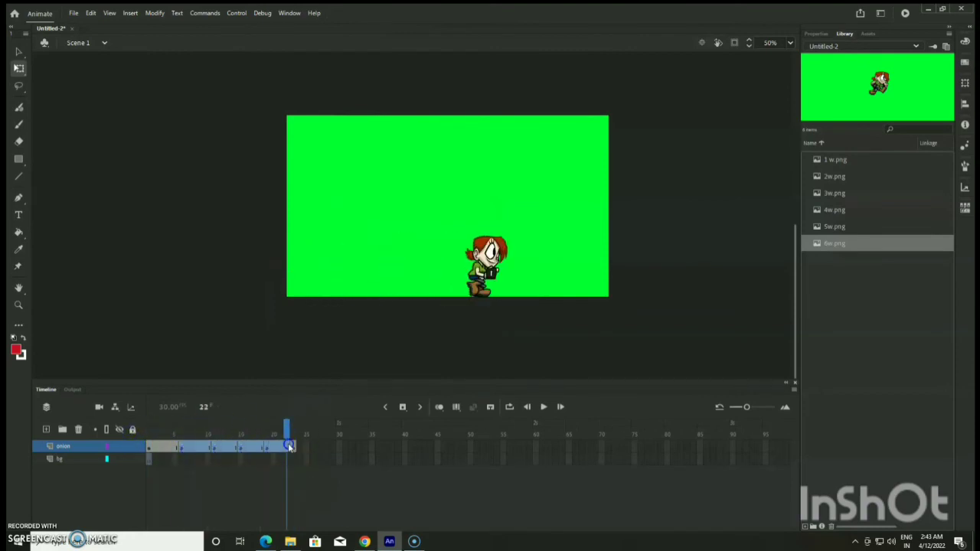
# Step: Drag groups of run keyframes further right to lengthen each pose
pyautogui.moveTo(192, 446); pyautogui.dragTo(217, 448)
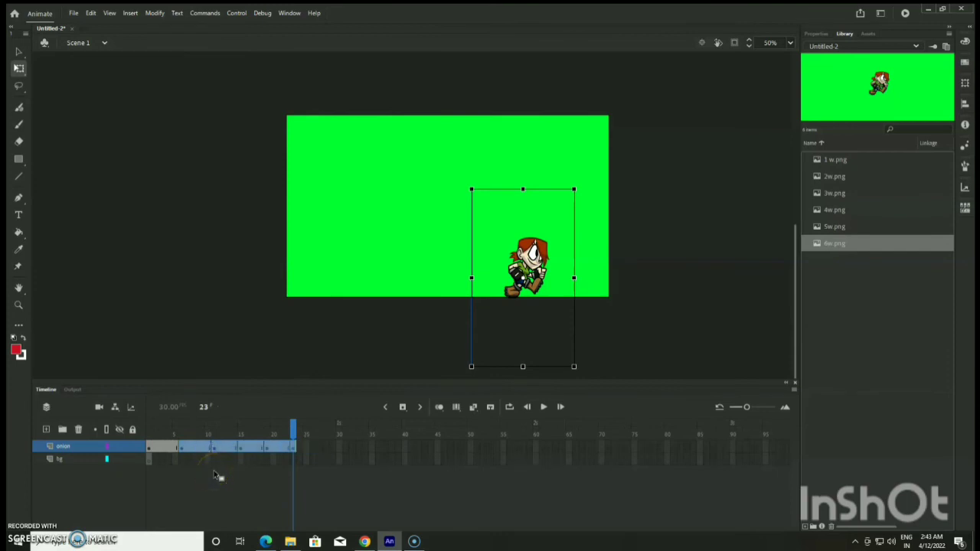
pyautogui.click(214, 470)
pyautogui.click(231, 453)
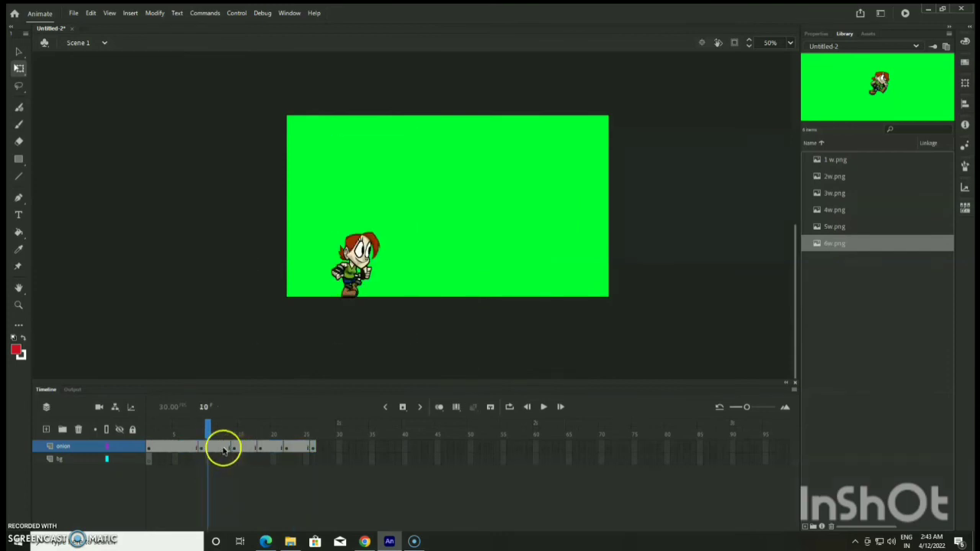
pyautogui.moveTo(234, 450); pyautogui.dragTo(310, 449)
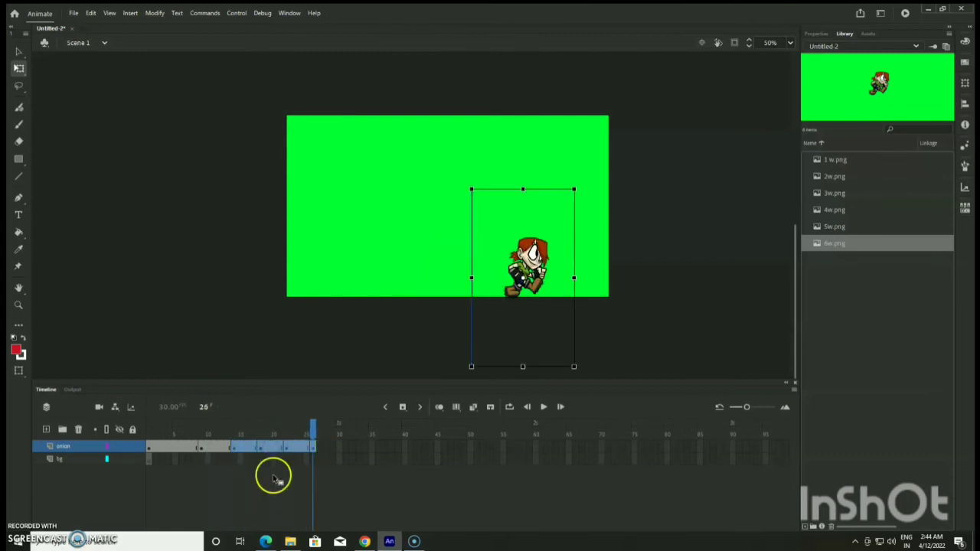
pyautogui.click(273, 475)
pyautogui.moveTo(280, 448); pyautogui.dragTo(357, 450)
pyautogui.click(321, 470)
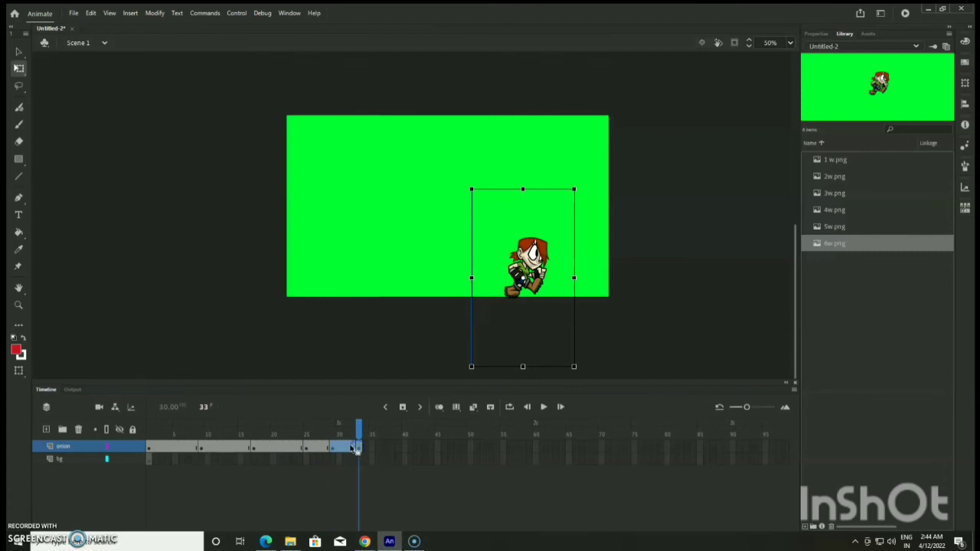
# Step: Extend the last pose with F5 out to frame 40, rewind, and test the SWF movie
pyautogui.click(377, 449)
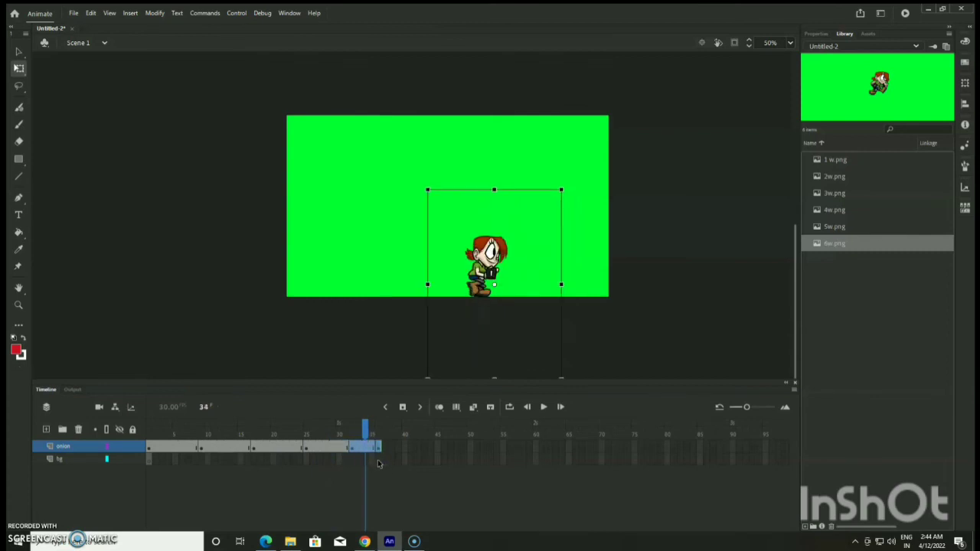
pyautogui.press('F5')
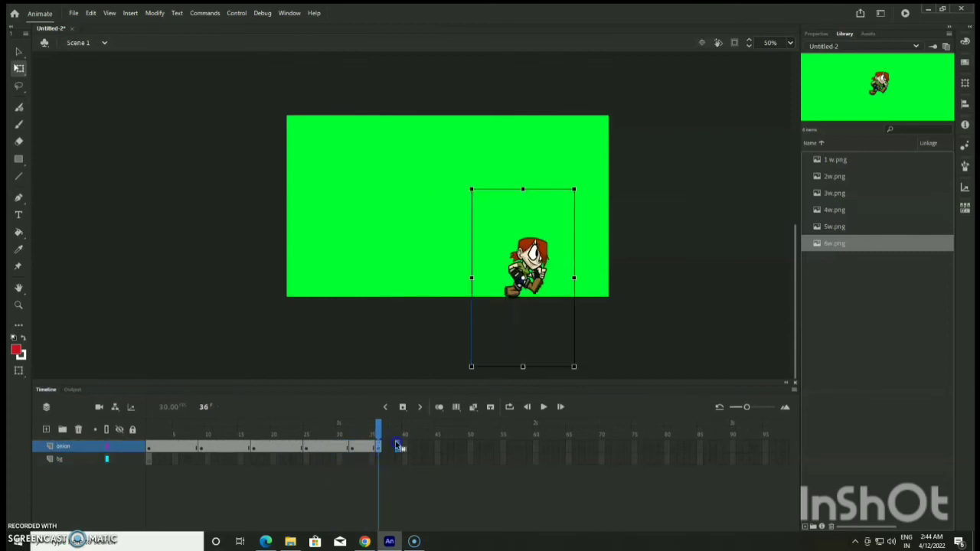
pyautogui.click(404, 446)
pyautogui.press('F5')
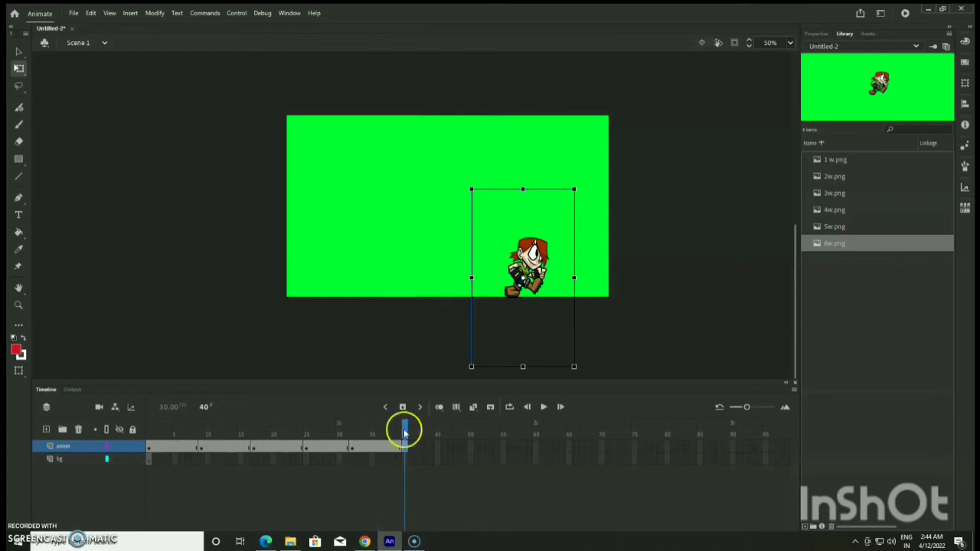
pyautogui.moveTo(406, 433); pyautogui.dragTo(149, 433)
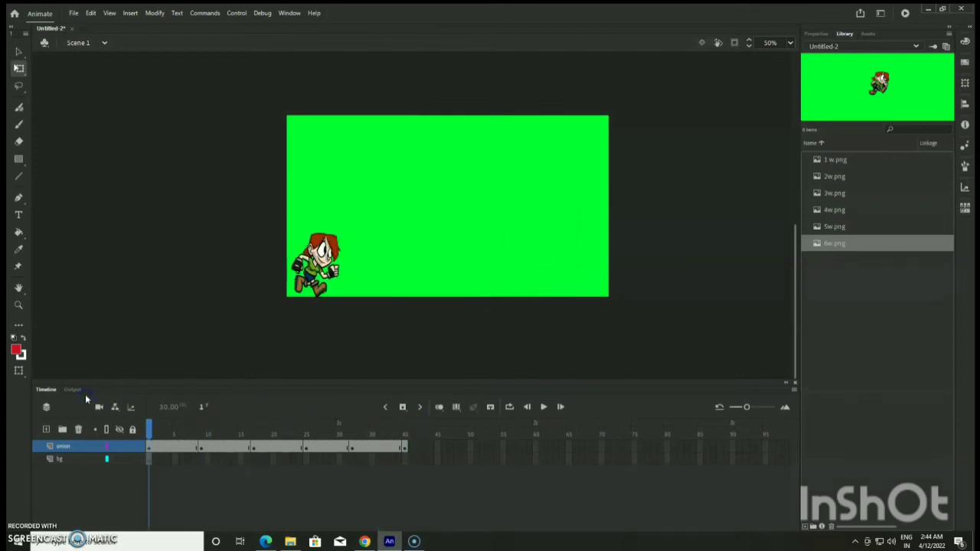
pyautogui.hotkey('ctrl', 'Return')
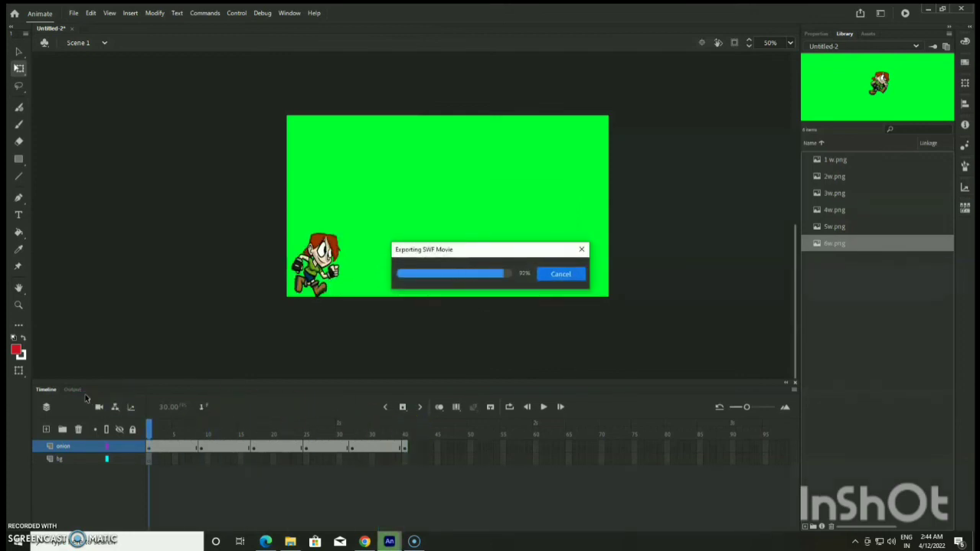